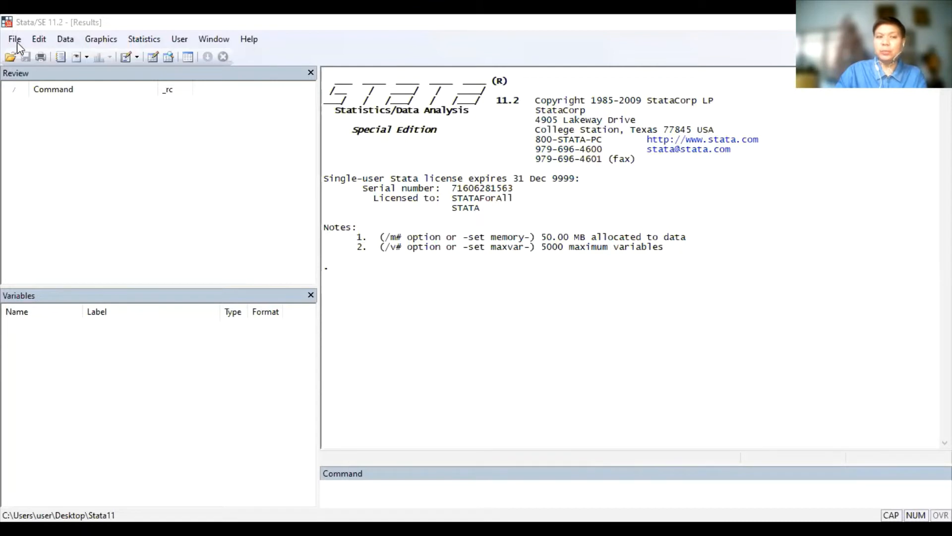
- Begin logging output to a formatted log named STATA SESSION 3 in the SESSION 3 DECEMBER 18 2021 folder
click(16, 42)
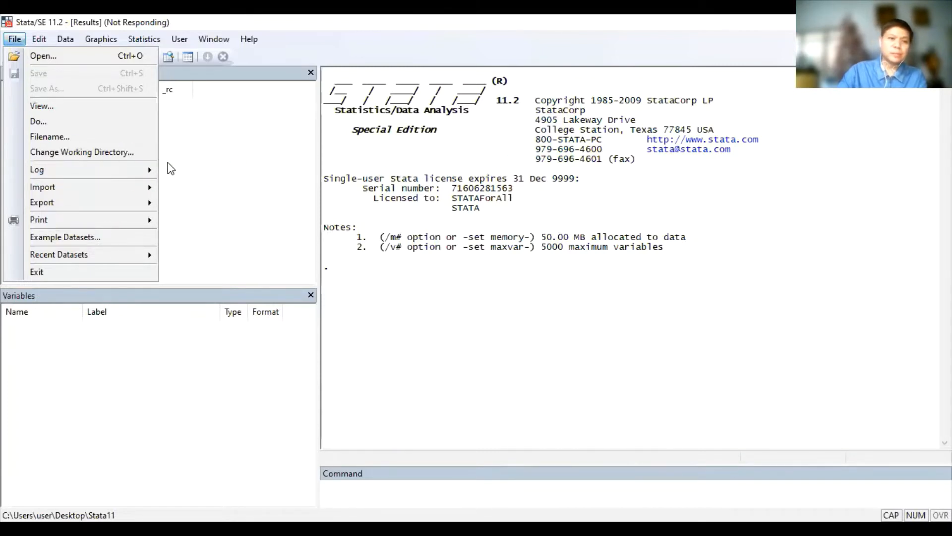
mouse_move(147, 175)
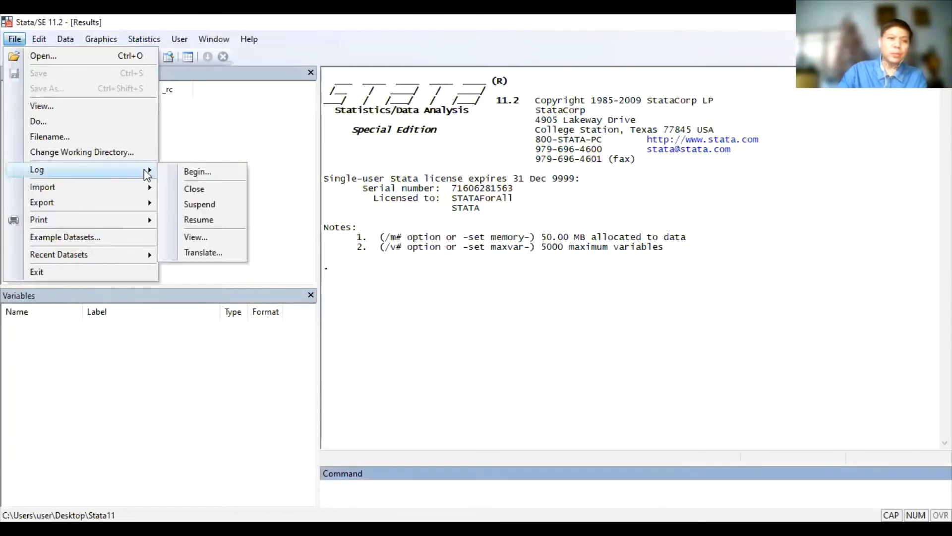
click(204, 173)
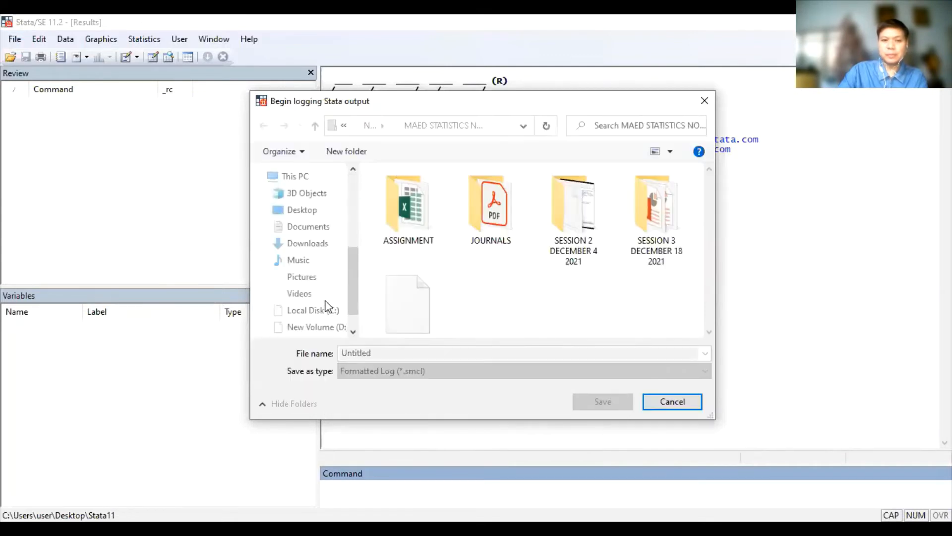
double_click(664, 215)
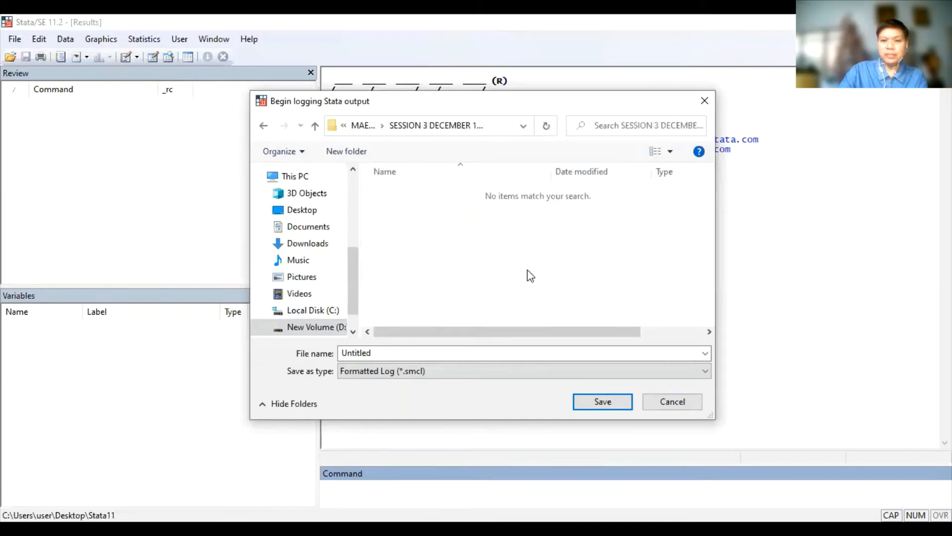
double_click(439, 352)
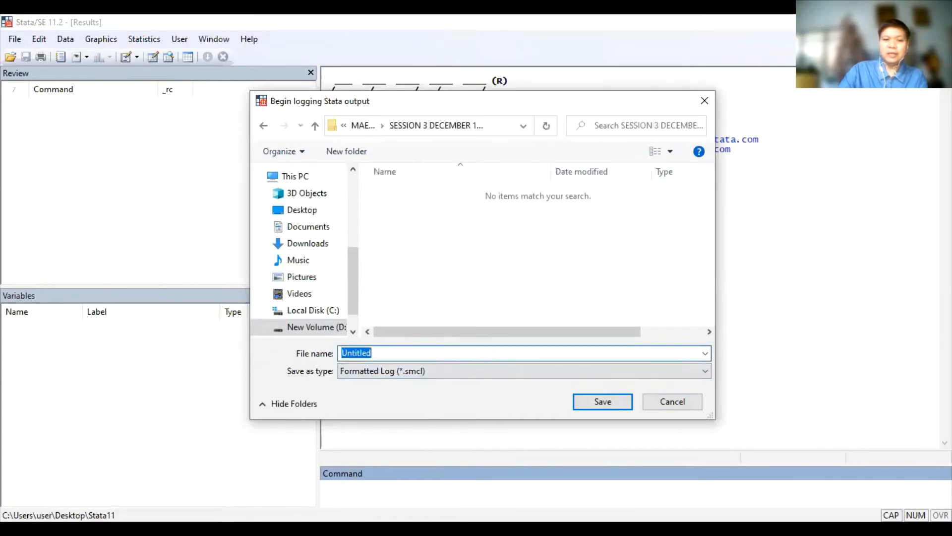
text(STATA SE)
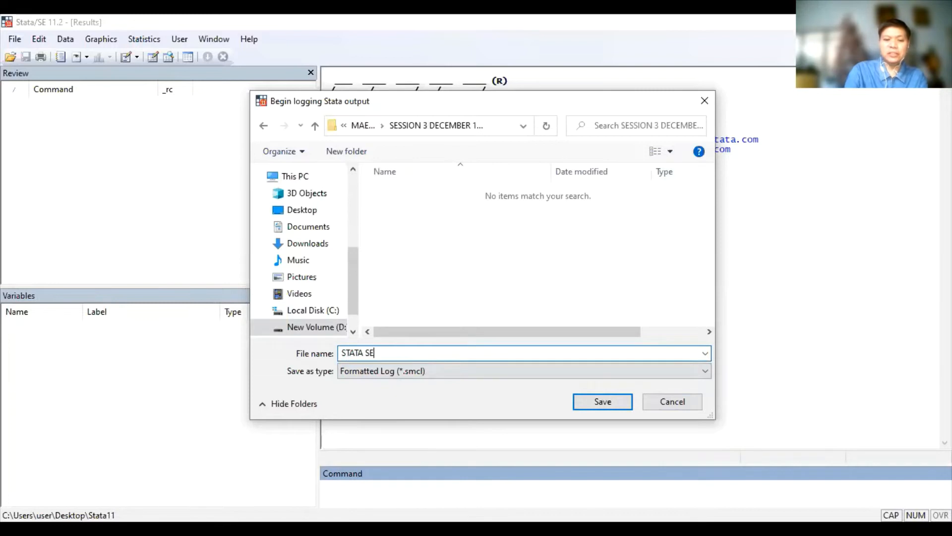
text(SSION 3)
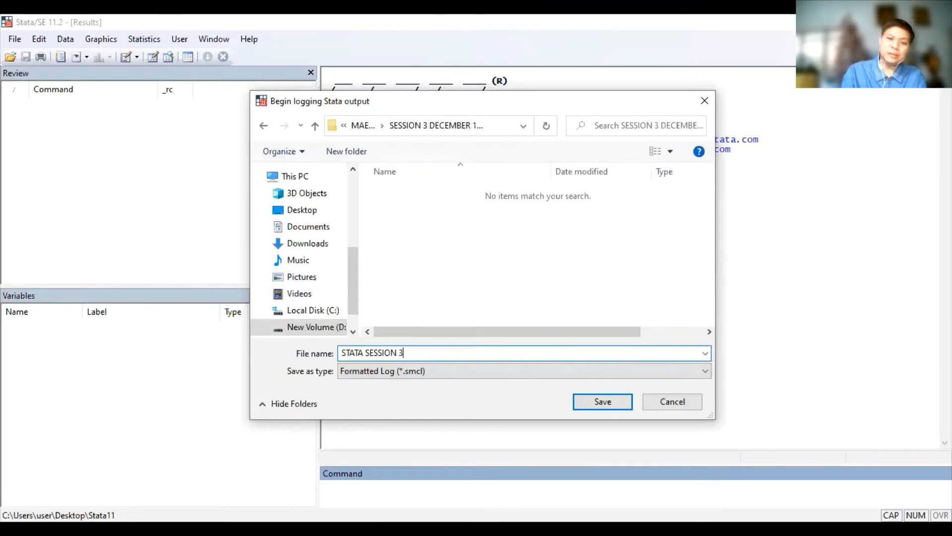
key(Return)
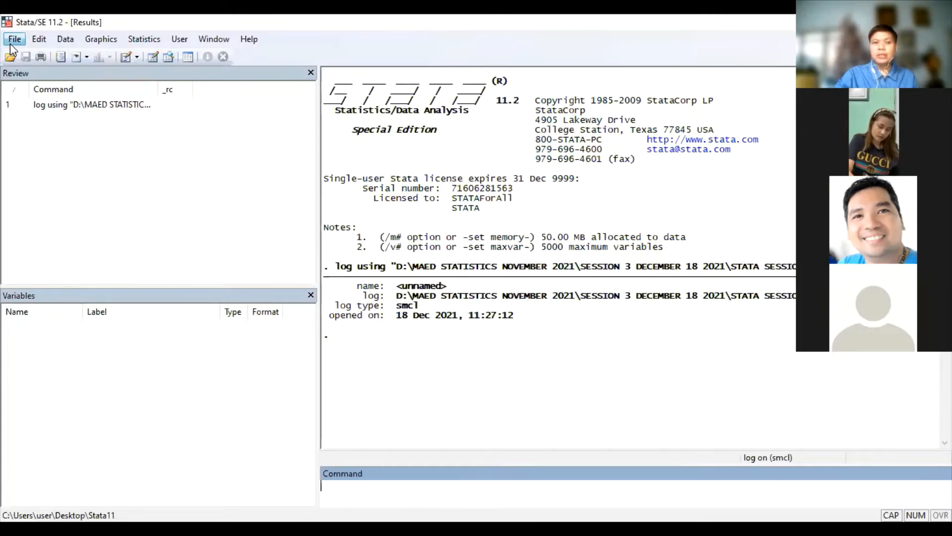
- Open the hsb2.dta dataset from the SESSION 3 DECEMBER 18 2021 folder
click(11, 40)
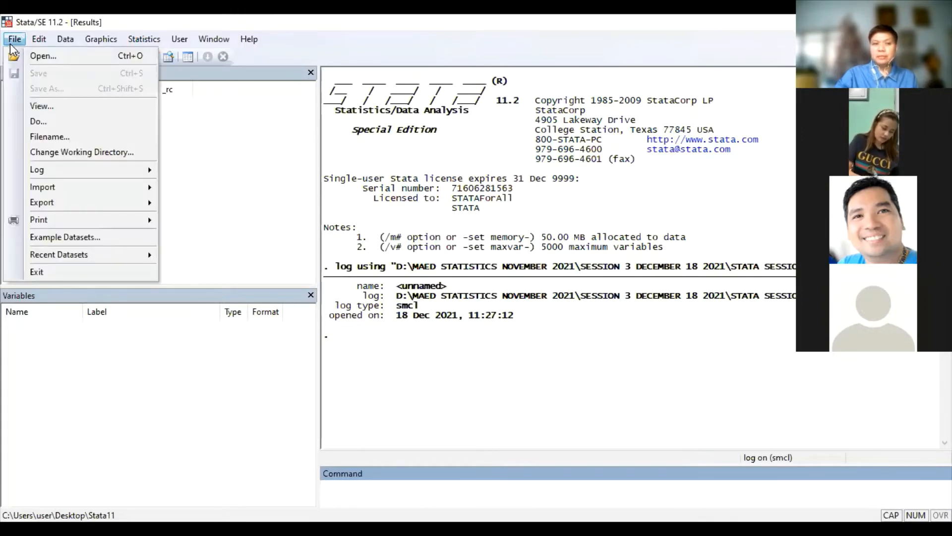
click(49, 55)
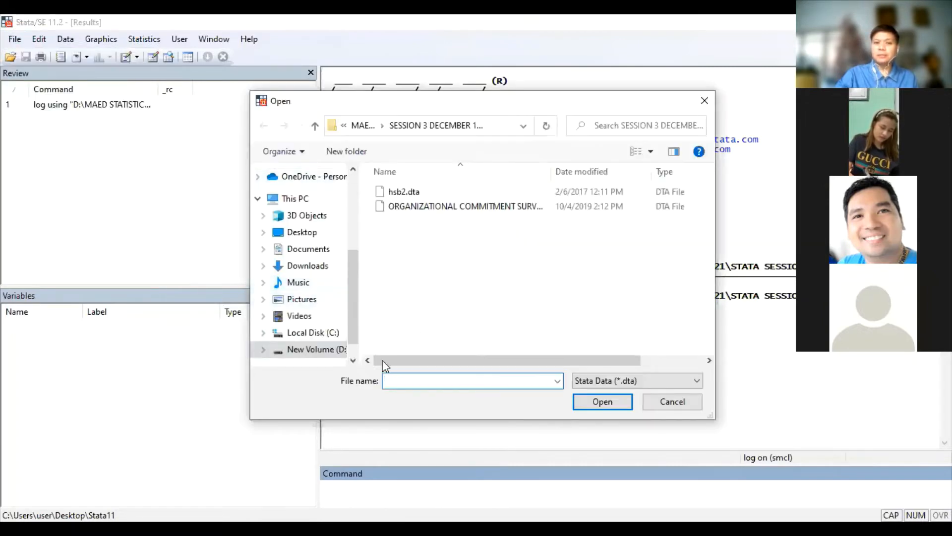
click(408, 193)
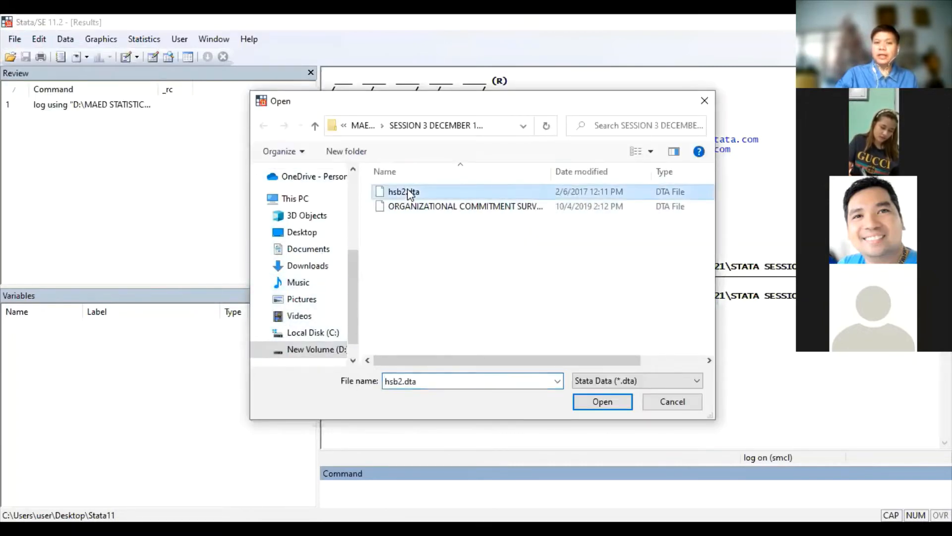
click(596, 405)
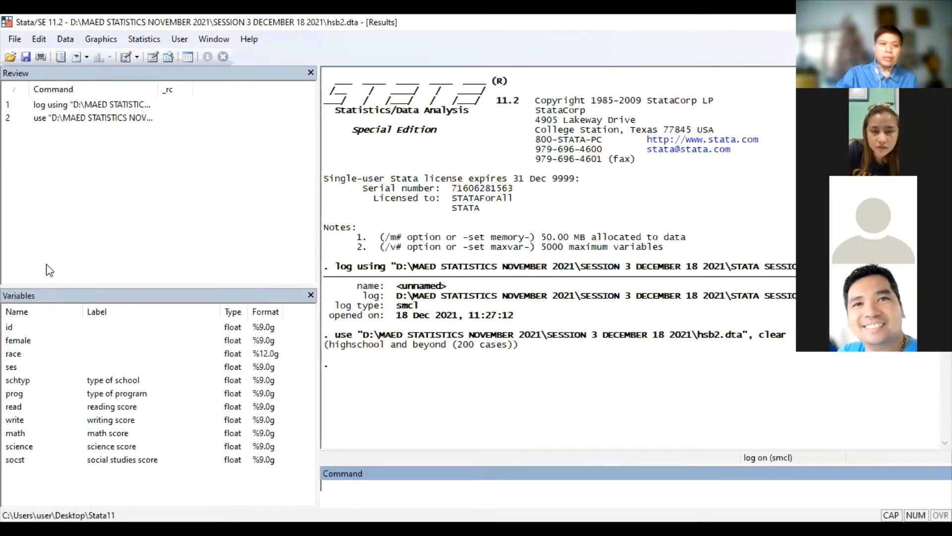
- Rename the female variable to gender in the Data Editor and close its variable properties
click(153, 57)
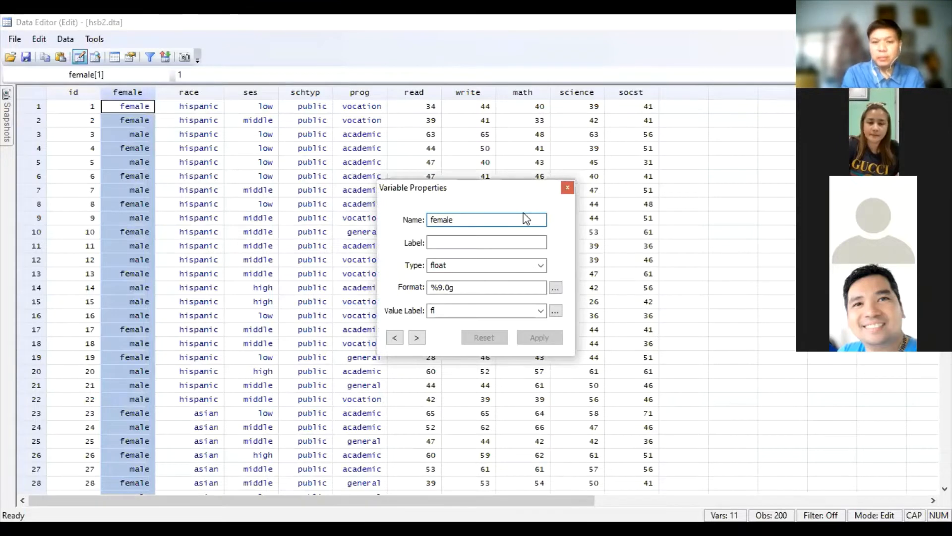
key(BackSpace)
key(BackSpace)
key(BackSpace)
key(BackSpace)
key(BackSpace)
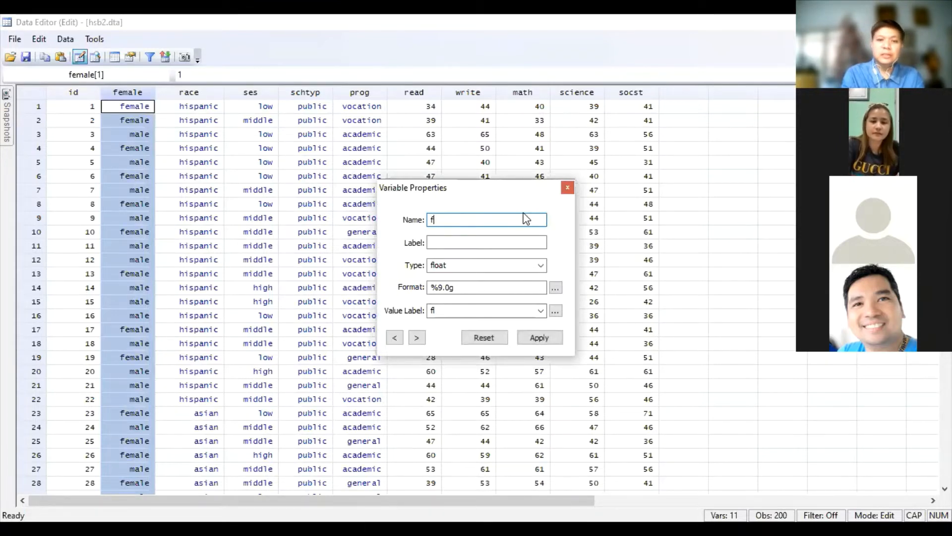
key(BackSpace)
text(GE)
key(BackSpace)
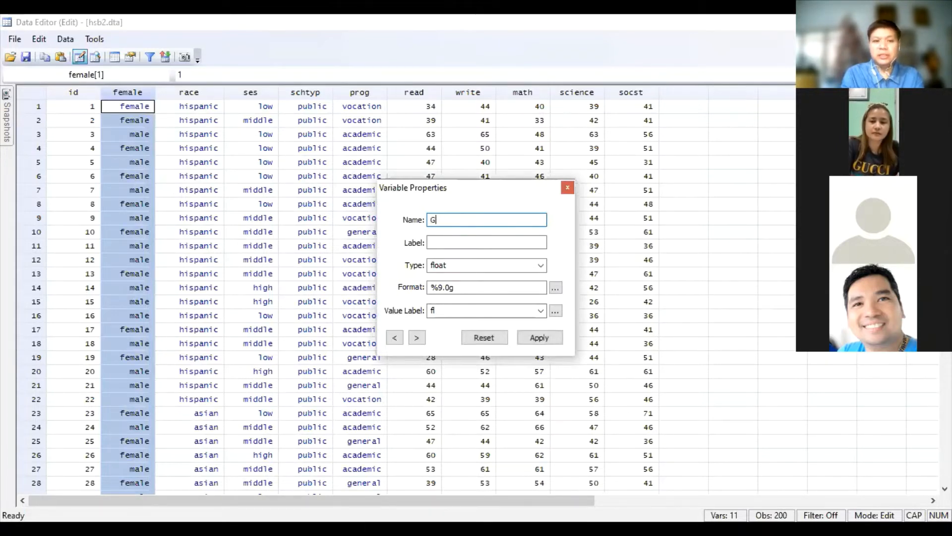
key(BackSpace)
text(gende)
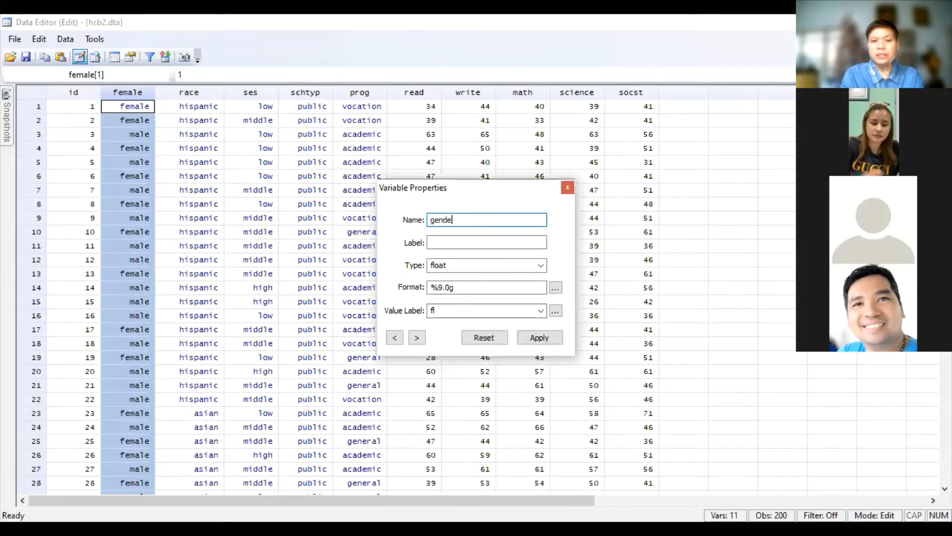
text(r)
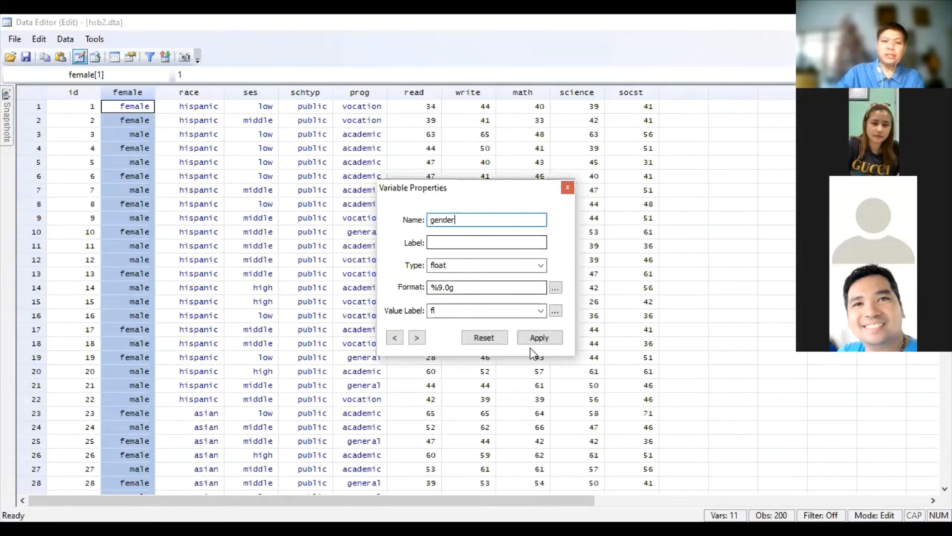
click(538, 337)
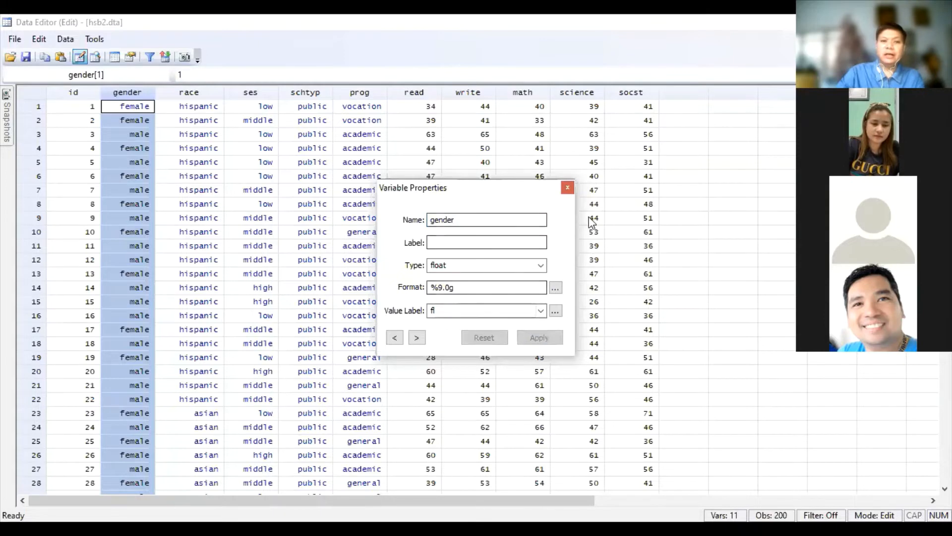
click(567, 187)
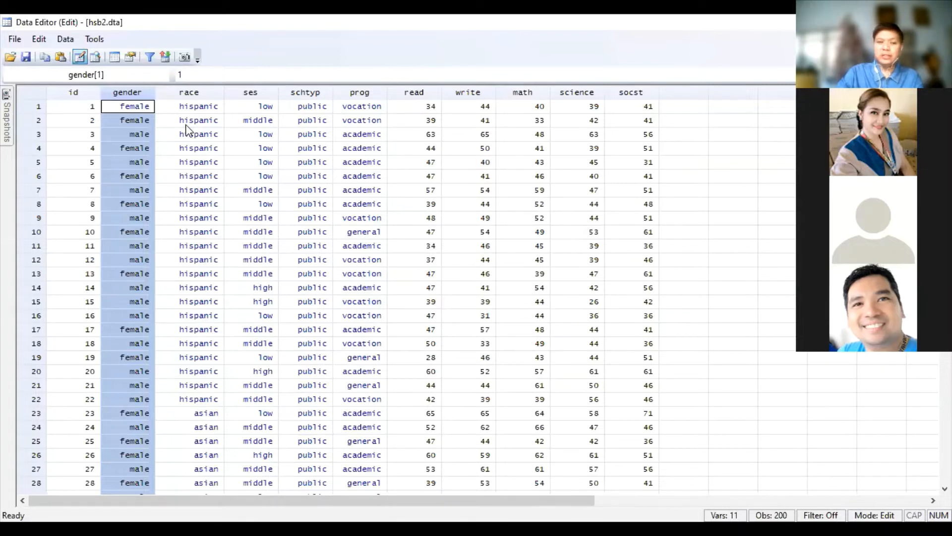
- Look through the dataset's records in the Data Editor, then close the editor
scroll(575, 240, down, 7)
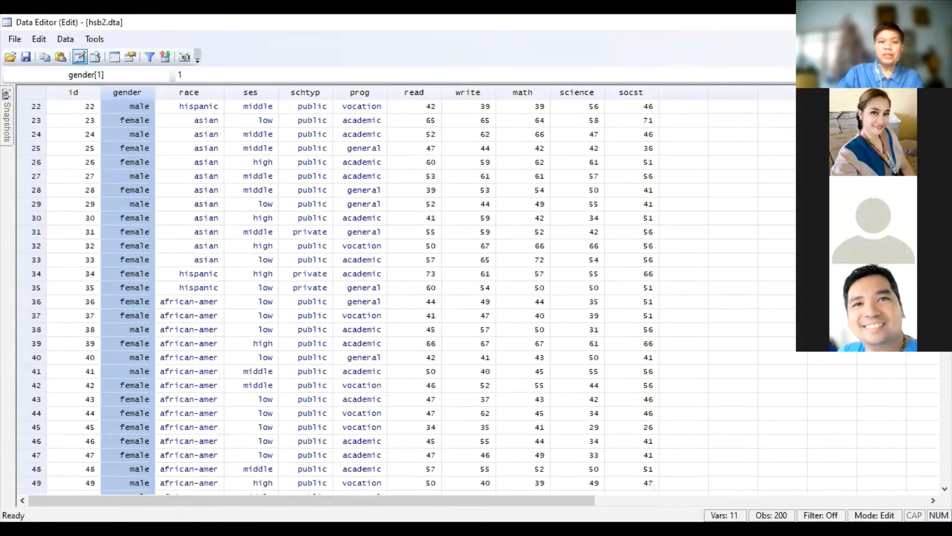
scroll(347, 293, down, 8)
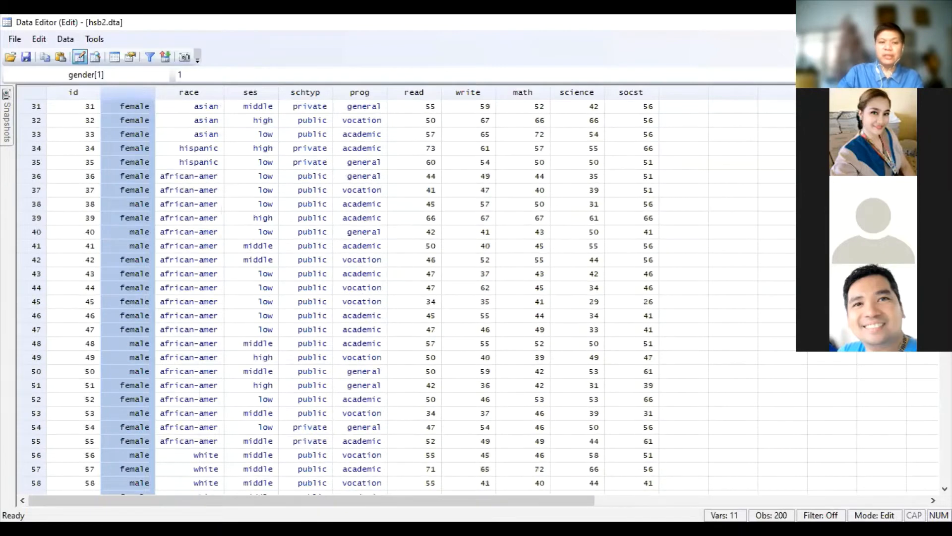
scroll(347, 292, up, 15)
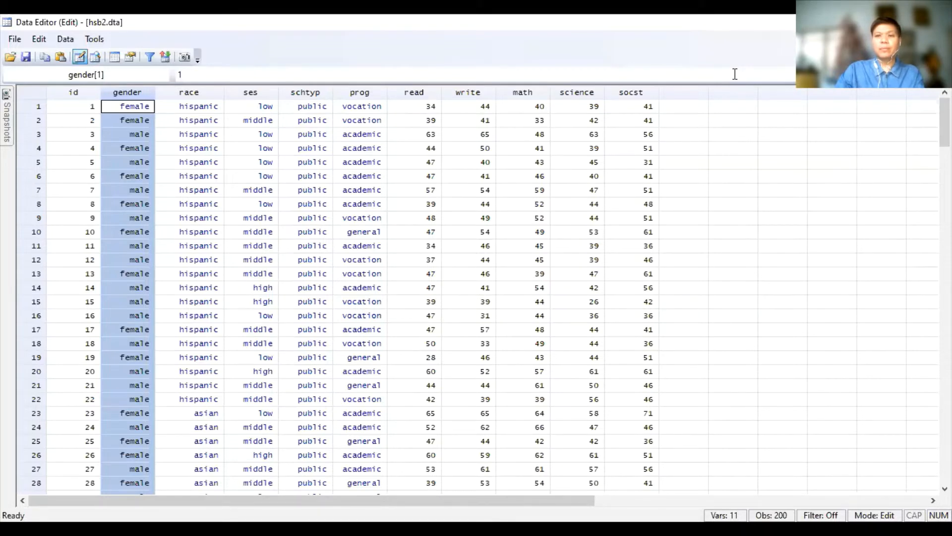
click(872, 23)
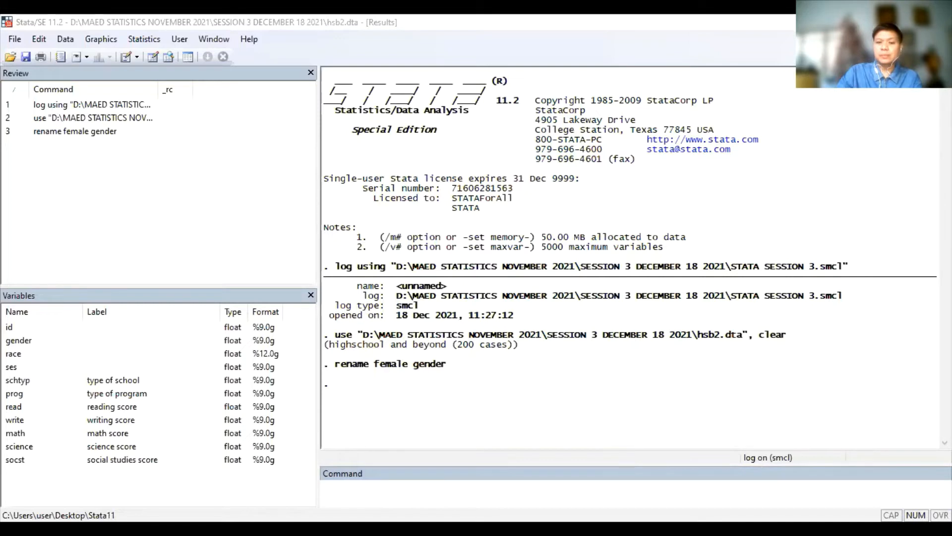
- Start a one-way ANOVA command with the word oneway
click(471, 484)
text(n)
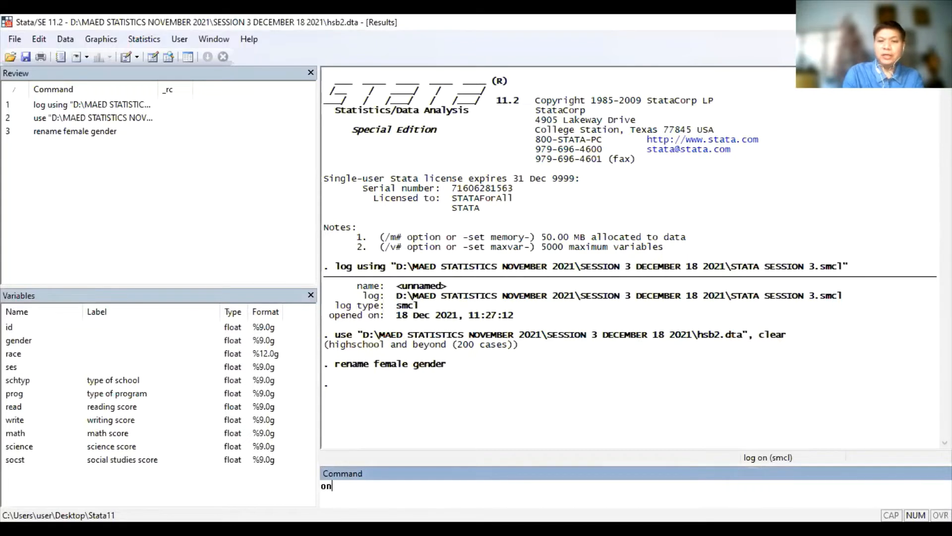
text(eway)
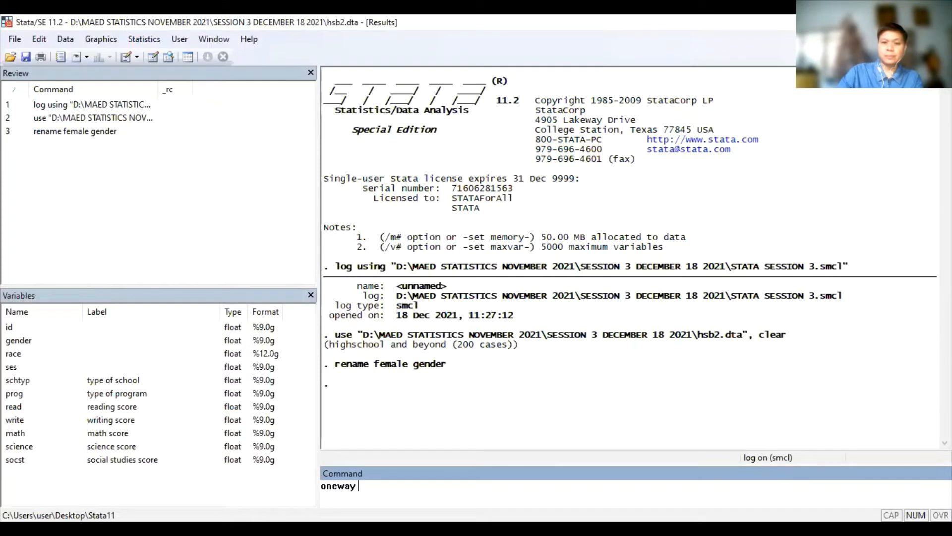
text(math)
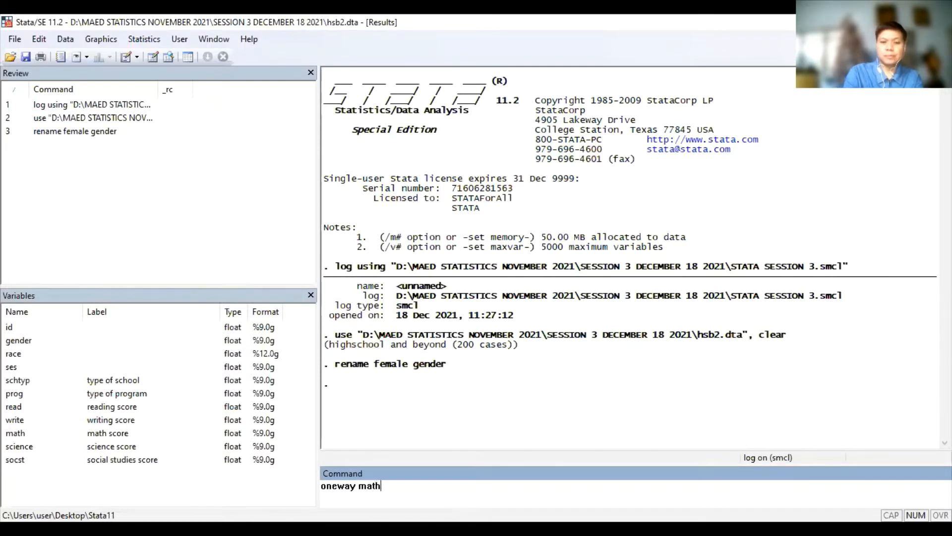
text( s)
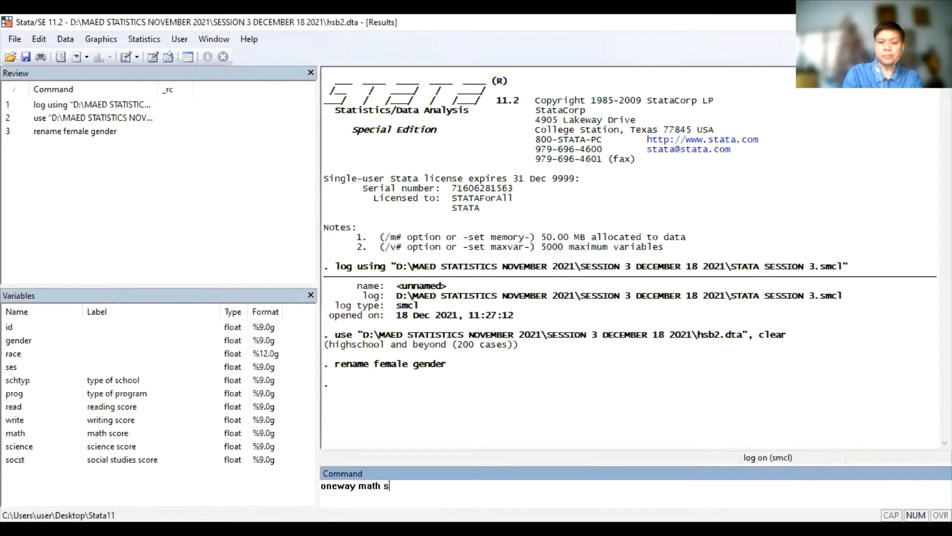
key(BackSpace)
key(BackSpace)
key(BackSpace)
key(BackSpace)
key(BackSpace)
key(BackSpace)
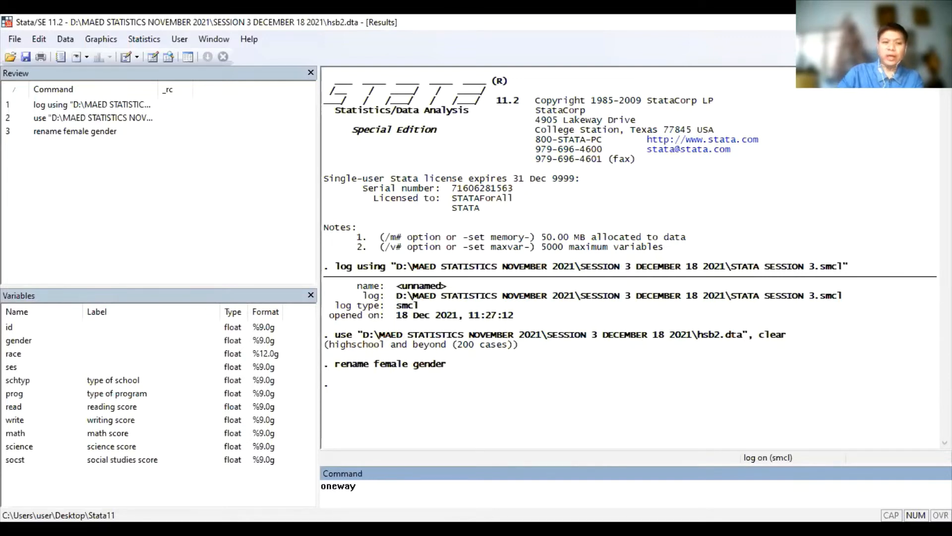
- Complete the one-way ANOVA command with variables math and ses and the t option, and run it as oneway math ses, t
click(15, 435)
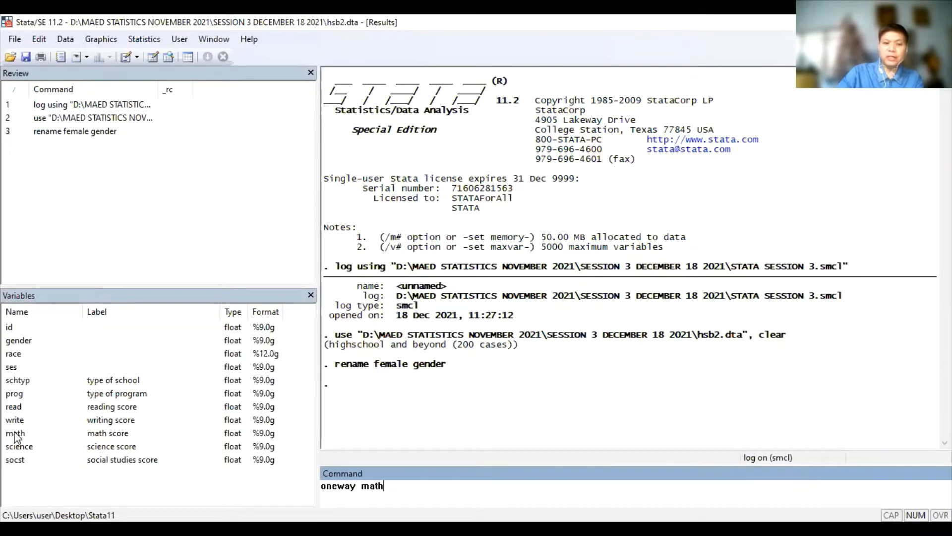
click(8, 367)
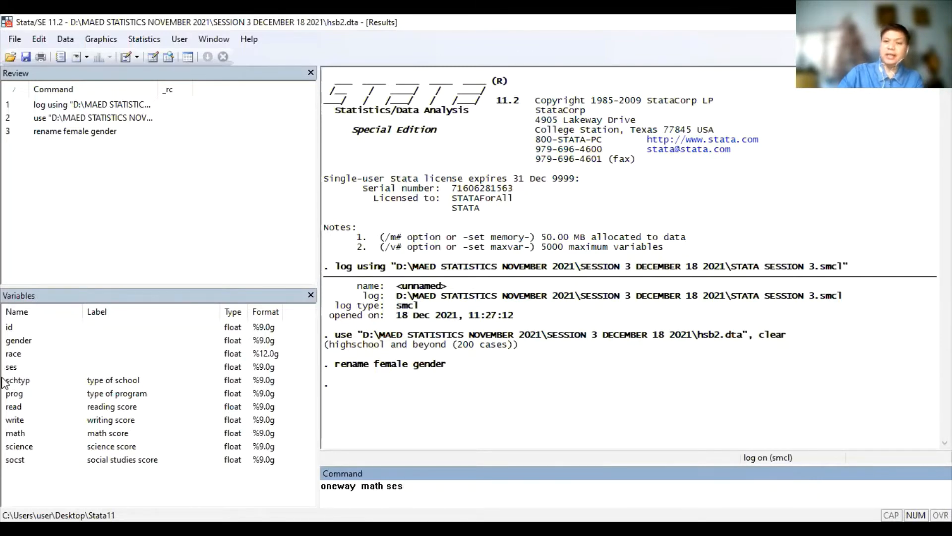
text(, t)
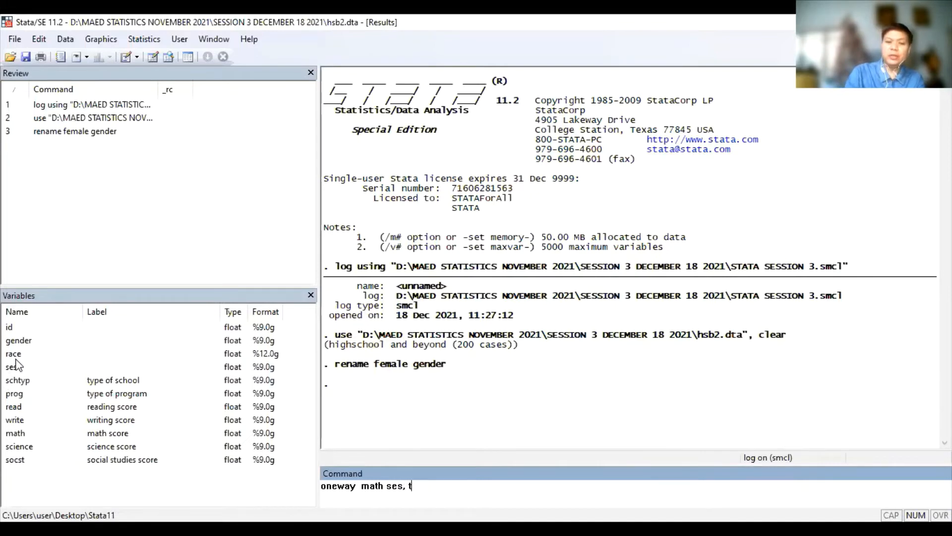
key(Return)
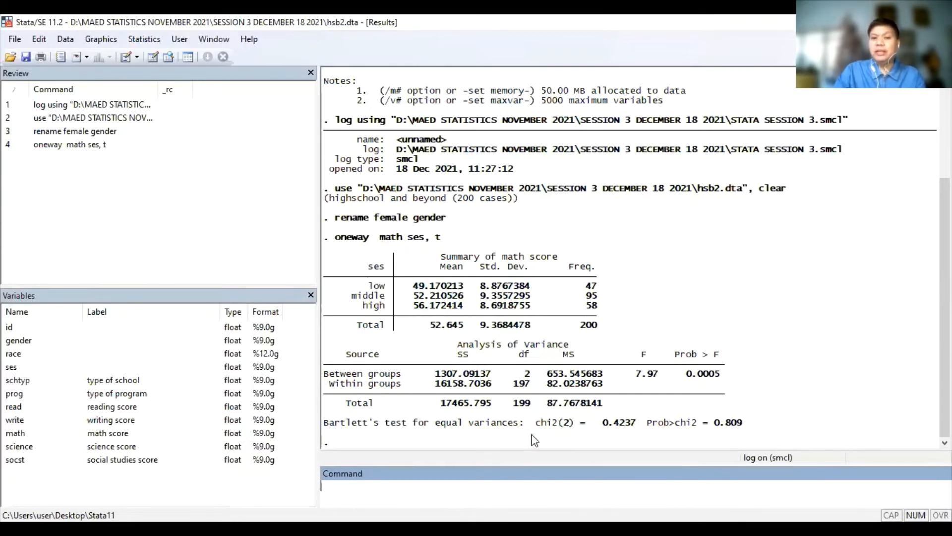
- Run a one-way ANOVA of math by ses with summary table and Bonferroni comparison as oneway math ses, t bon
click(377, 490)
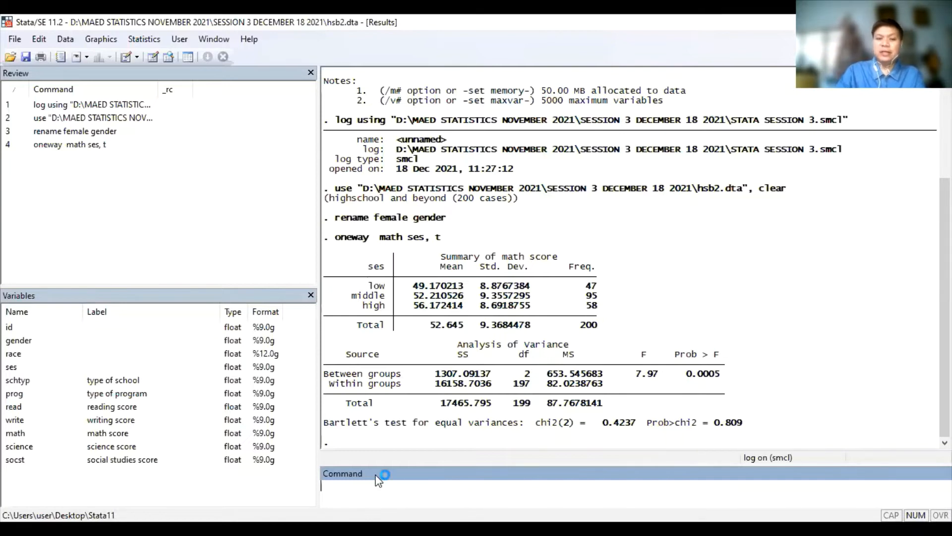
text(one)
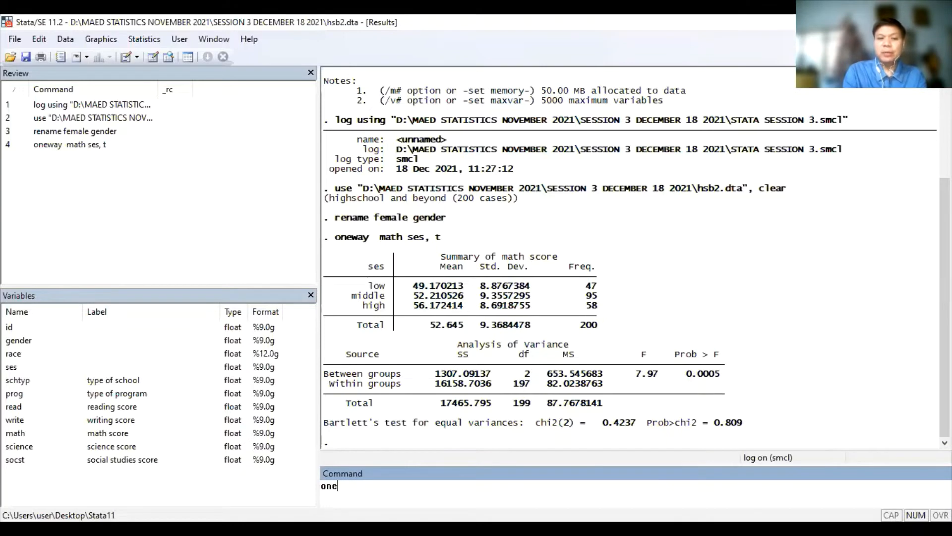
text(way)
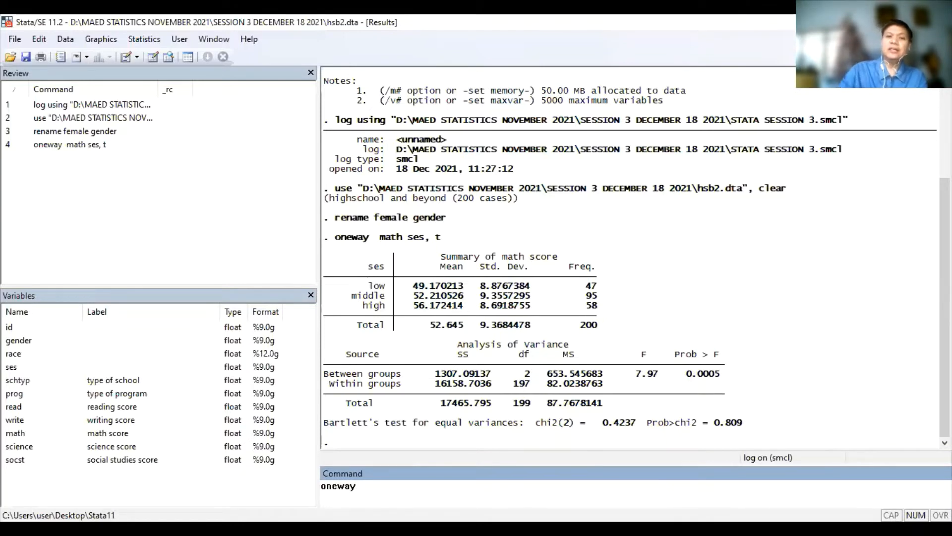
click(40, 435)
click(37, 367)
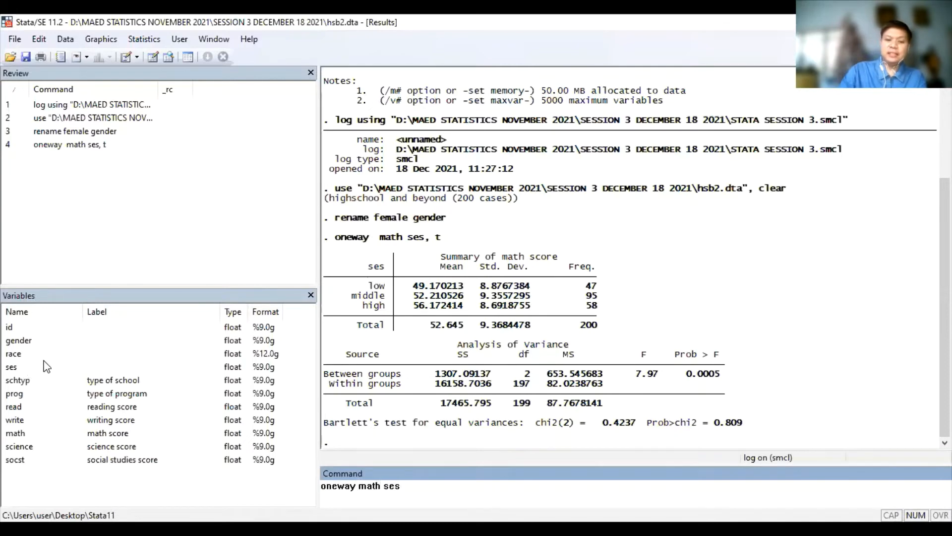
text(, t b)
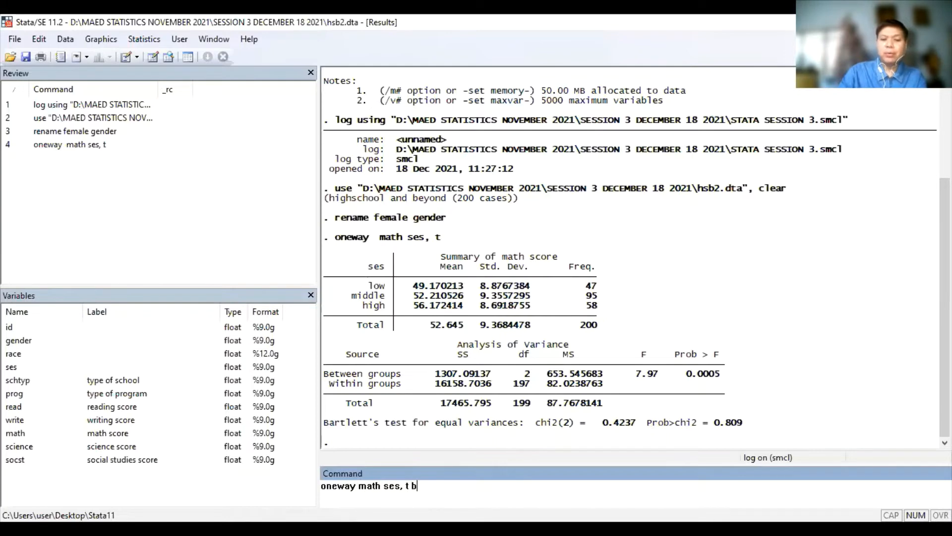
text(on)
key(Return)
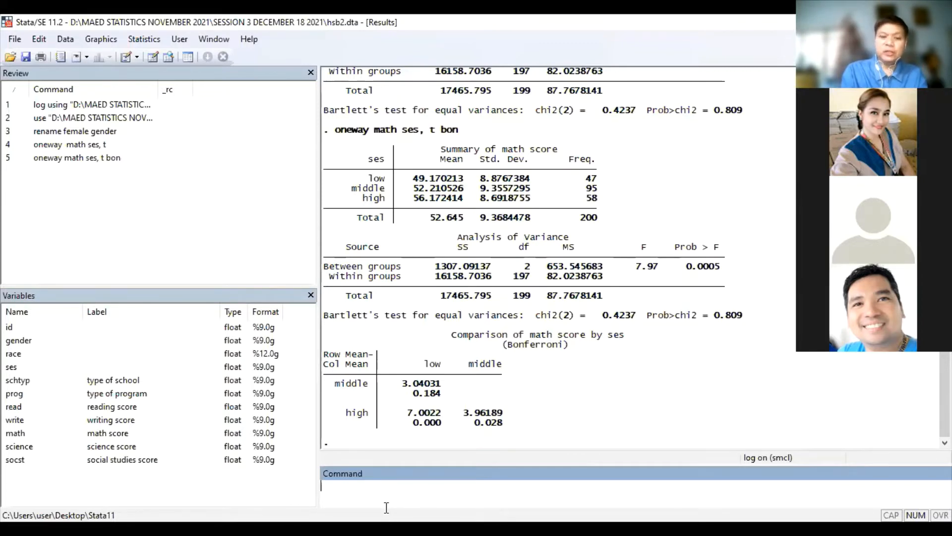
- Run a one-way ANOVA of reading score by ses with the Bonferroni test as oneway read ses, t bon
text(onewa)
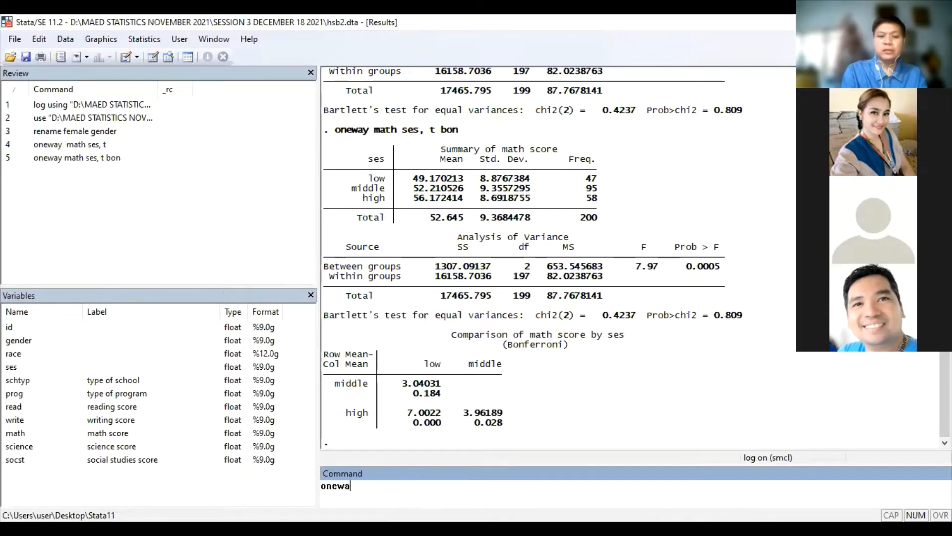
text(y)
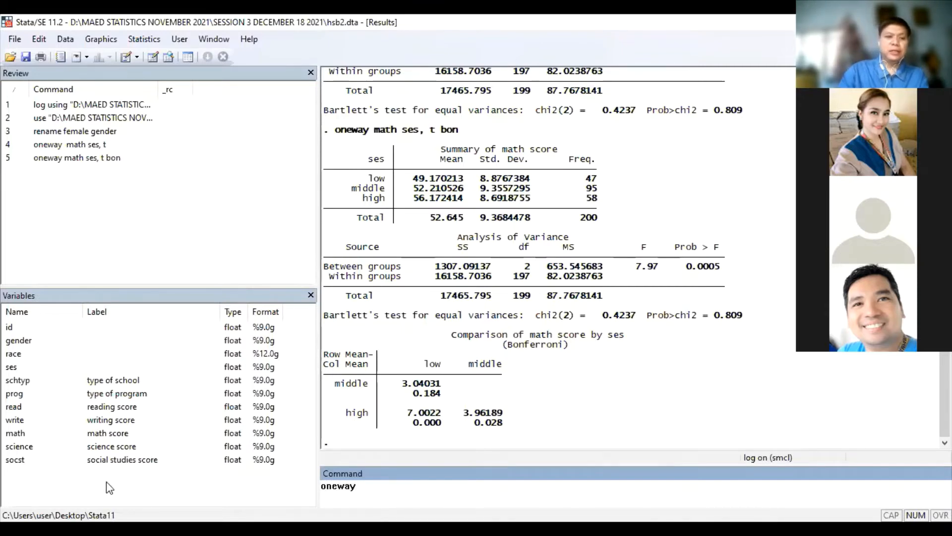
click(17, 408)
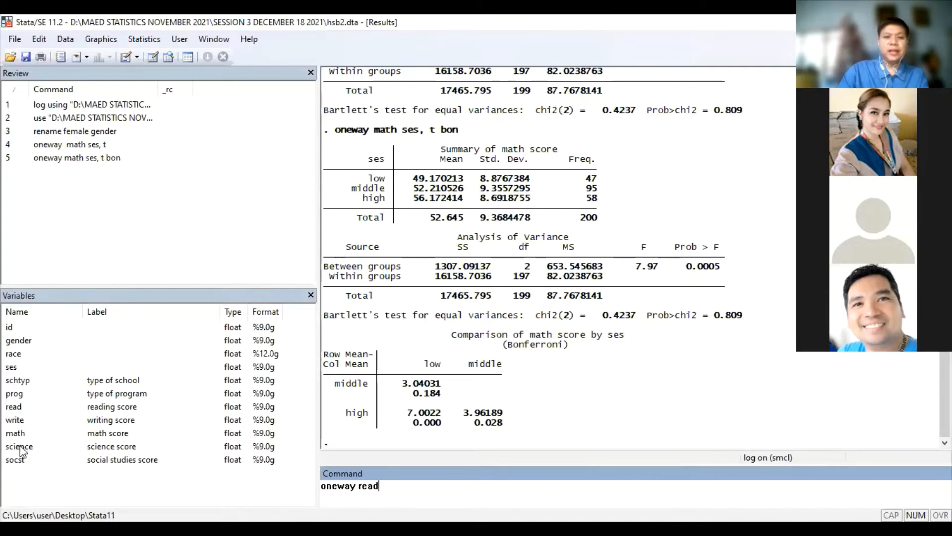
click(25, 367)
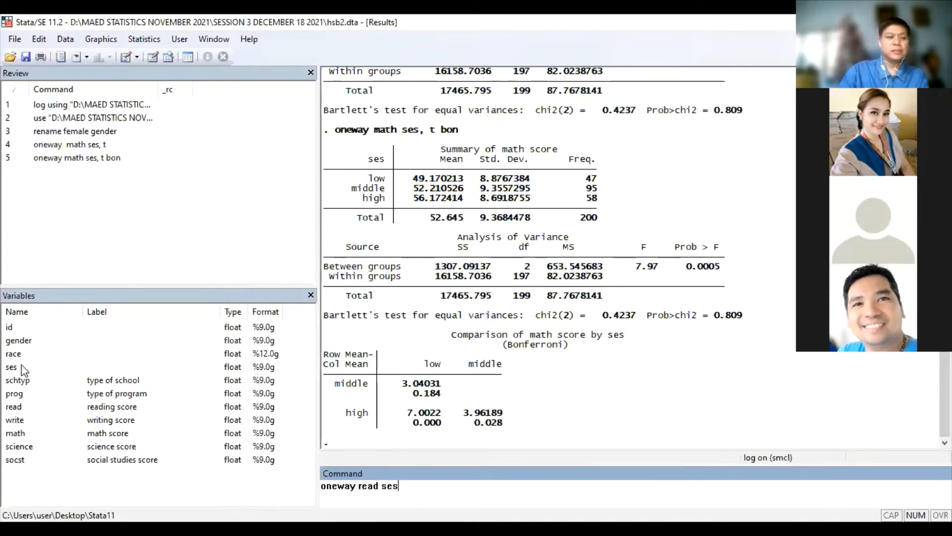
text(, t bon)
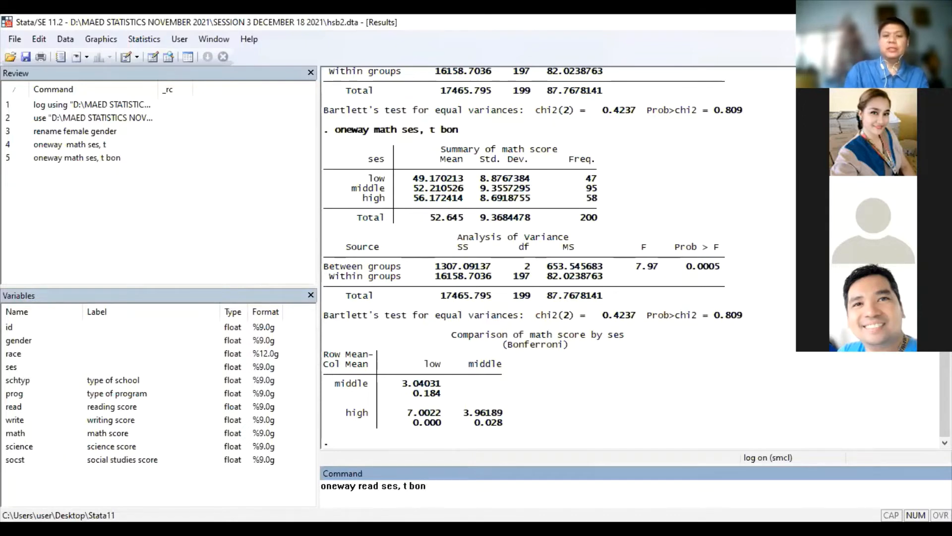
key(Return)
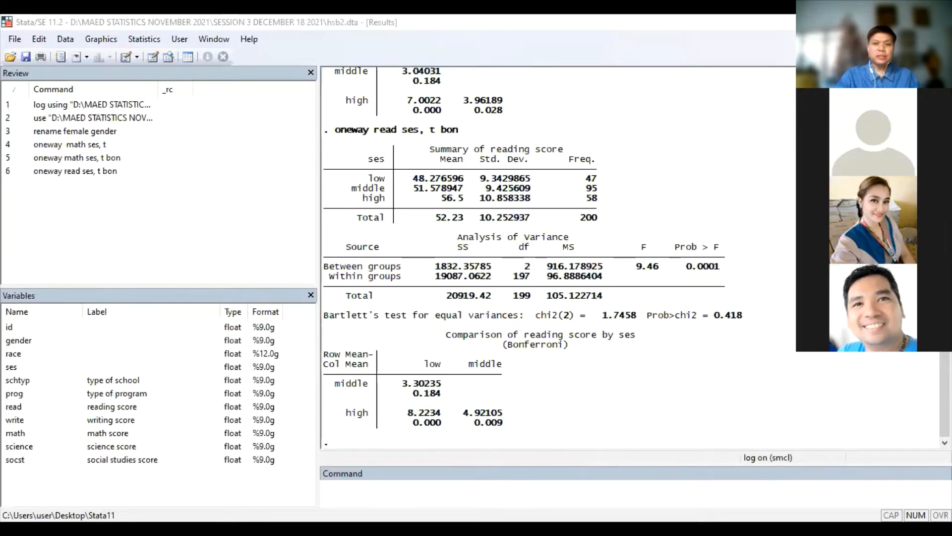
- Run the math score ANOVA by ses with the Bonferroni test again as oneway math ses, t bon
click(648, 484)
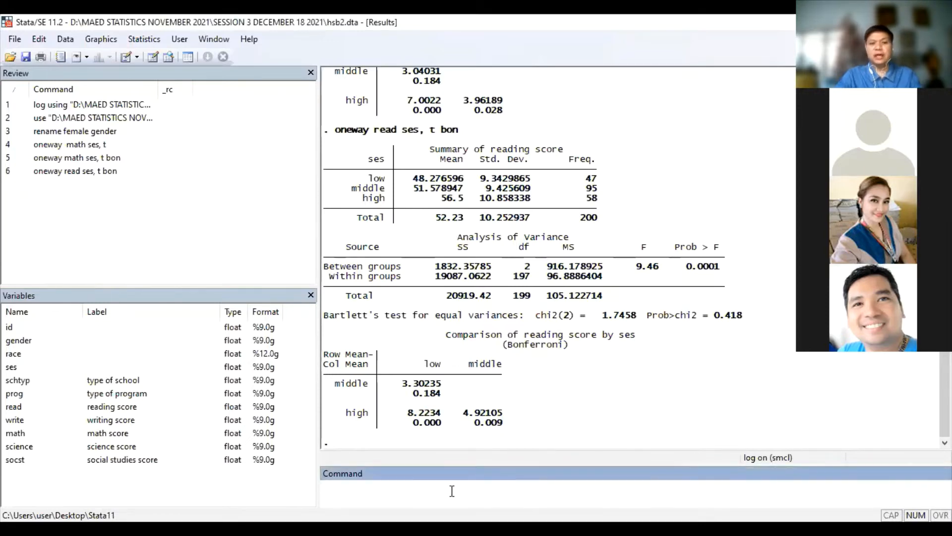
text(oneway)
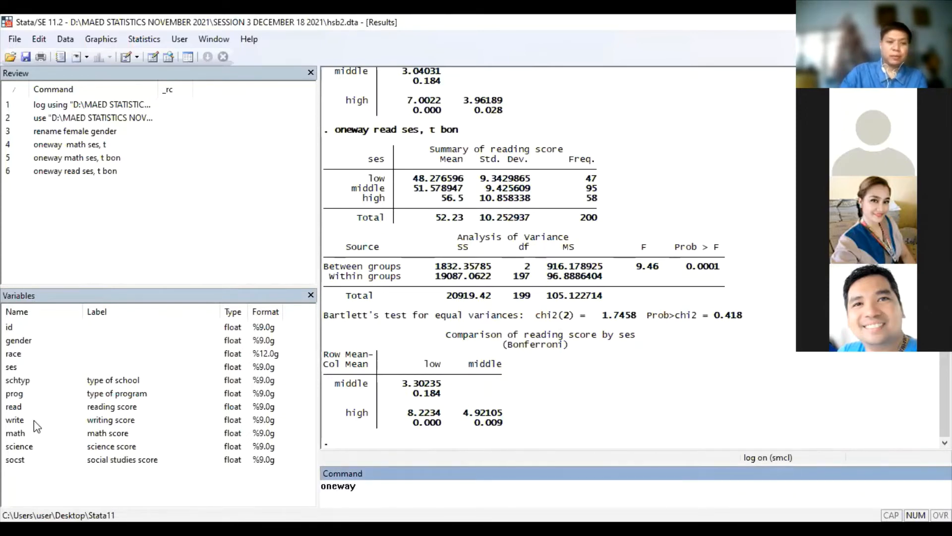
click(14, 434)
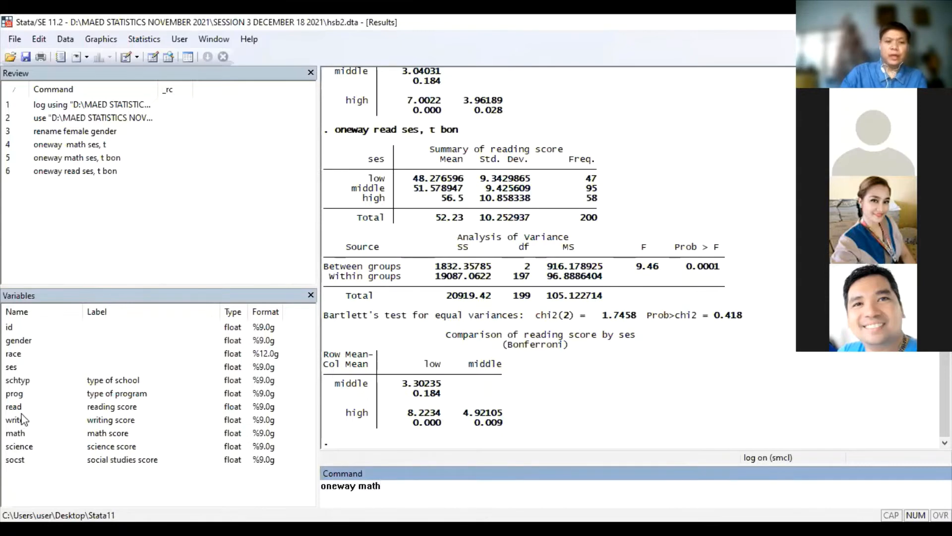
click(14, 369)
text(,)
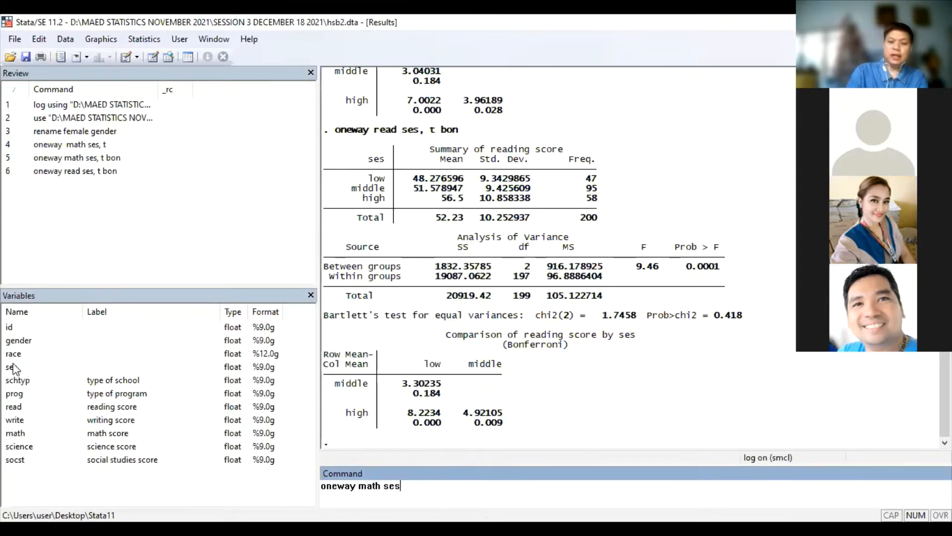
text( t bo)
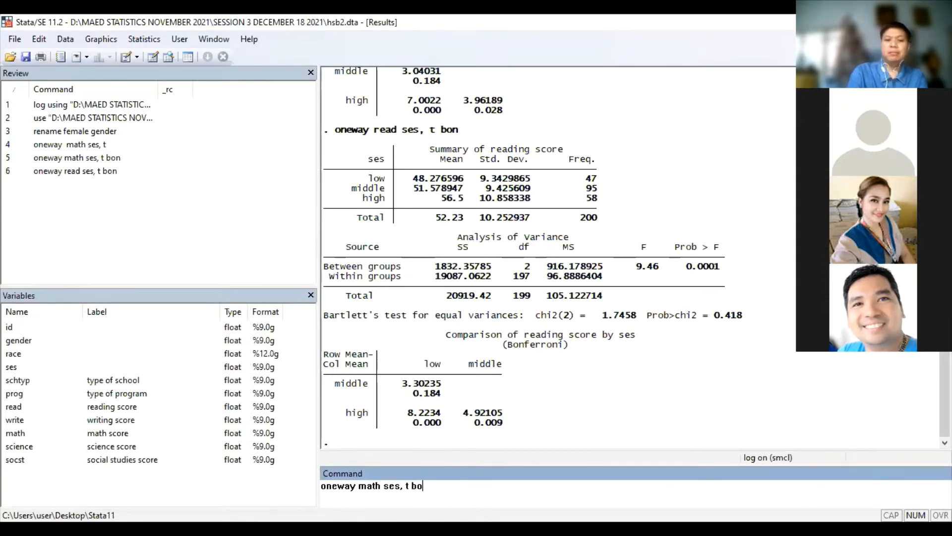
text(n)
key(Return)
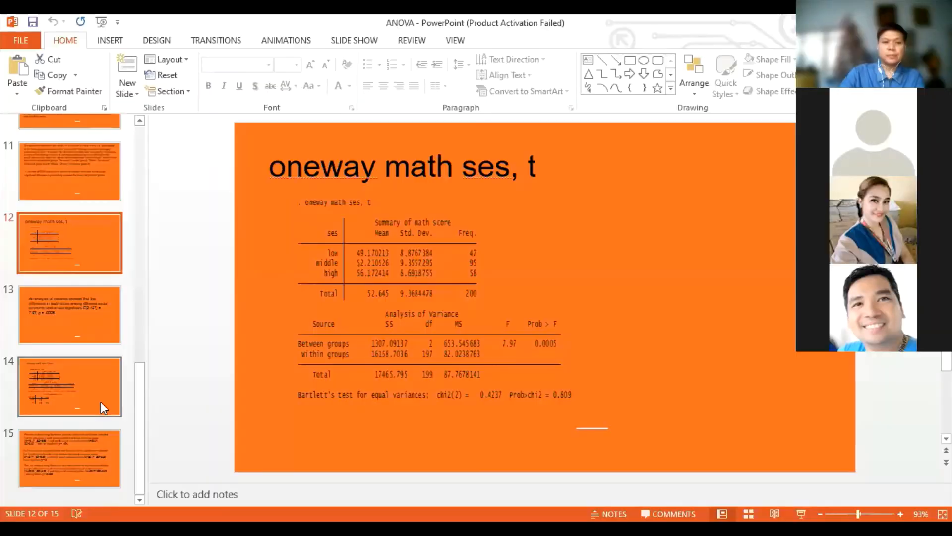
- Check slide 15 of the ANOVA presentation, then start the slide show from slide 14, oneway math ses, t bon
click(88, 466)
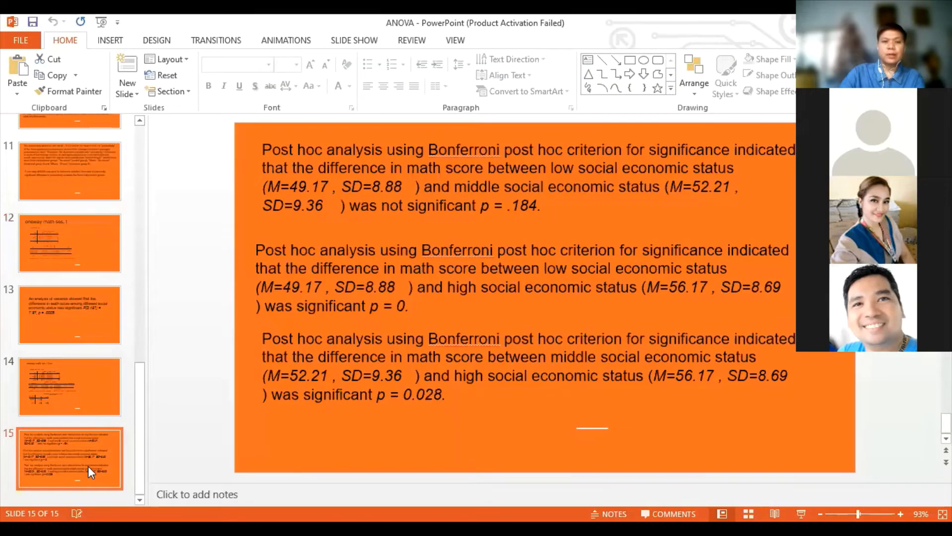
click(10, 395)
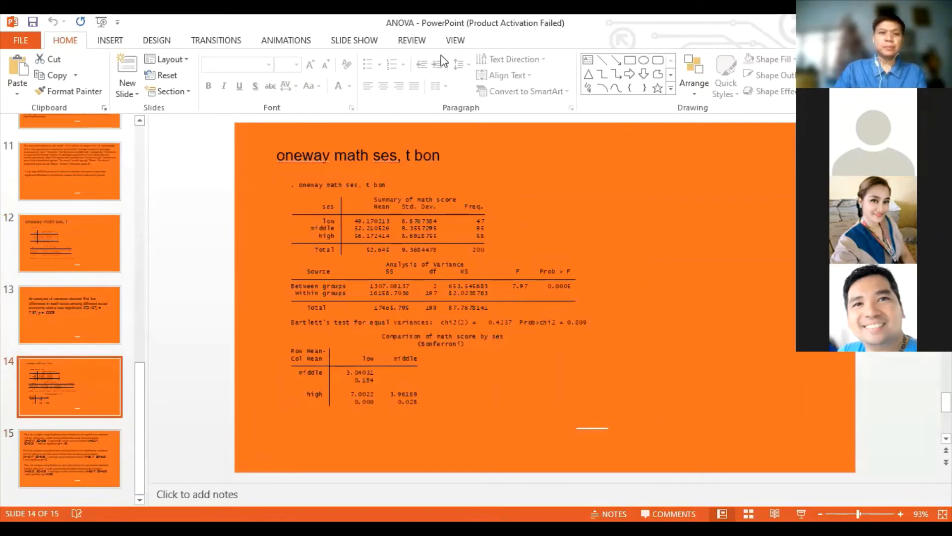
click(355, 40)
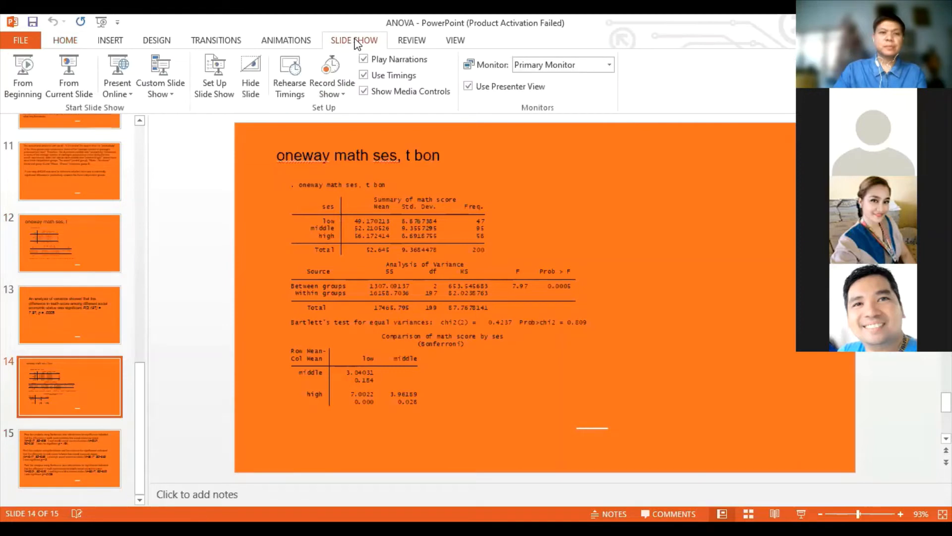
click(70, 85)
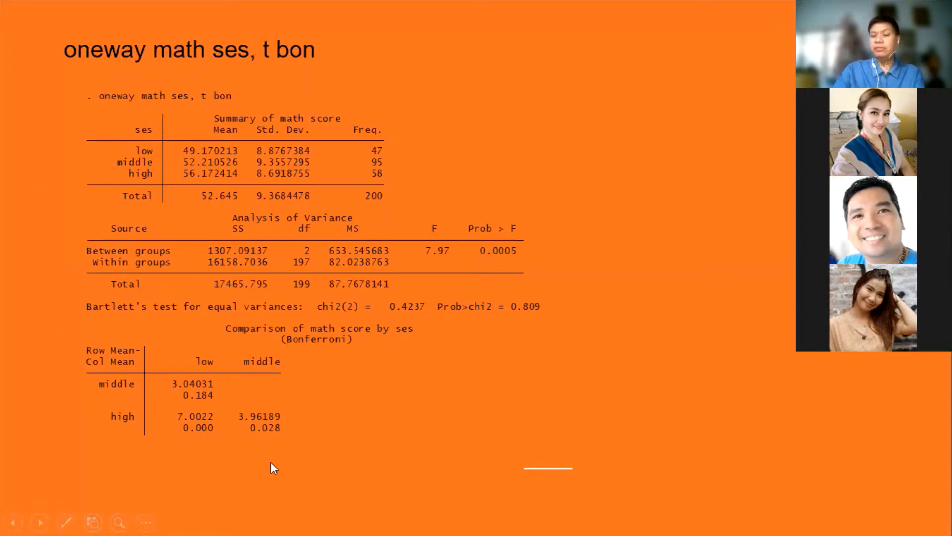
- Flip between the Bonferroni output slide and the slides with the written ANOVA and post hoc interpretations
click(650, 378)
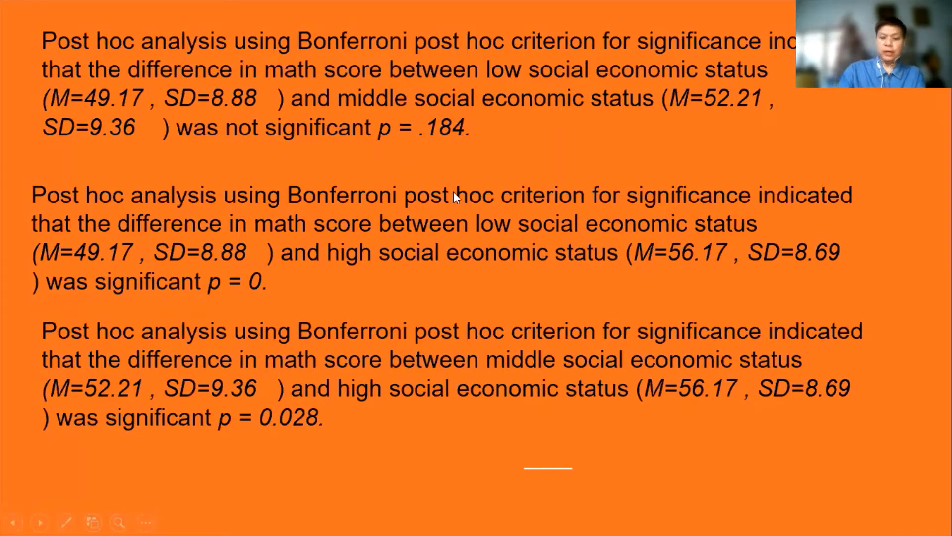
key(Left)
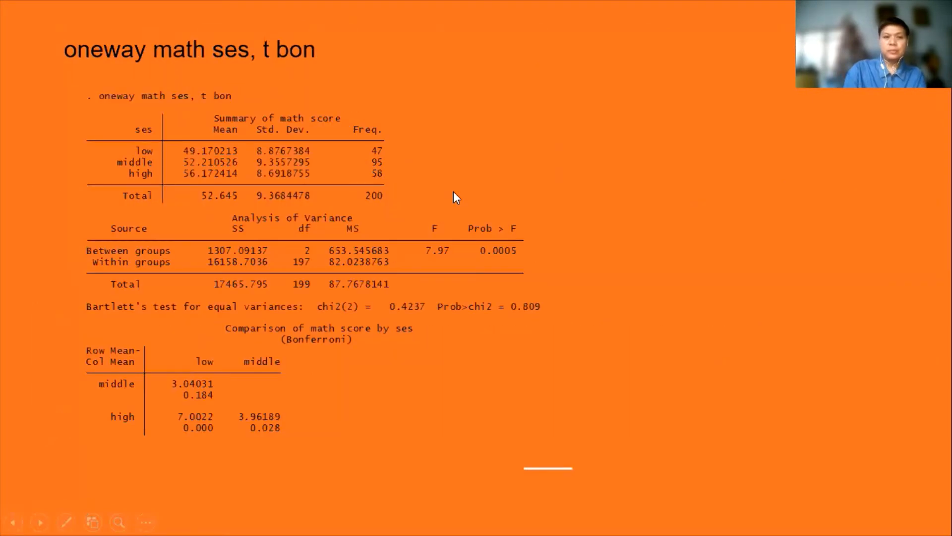
key(Right)
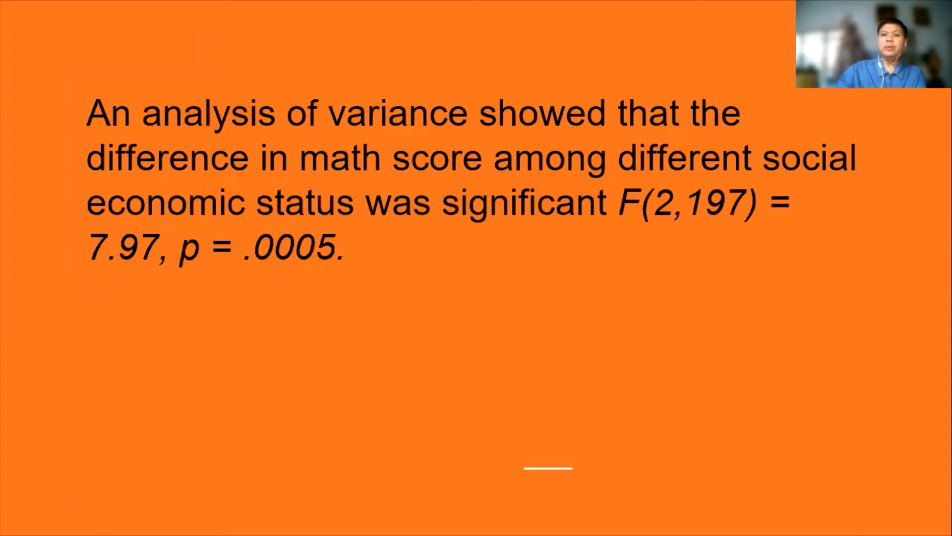
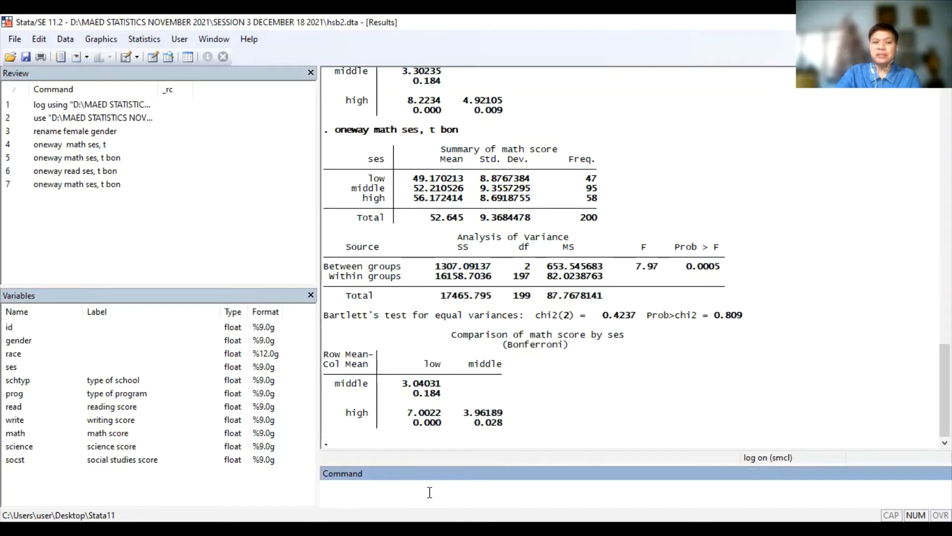
- Run a pairwise correlation of reading and writing scores as pwcorr read write, sig star (.05)
text(wcorr)
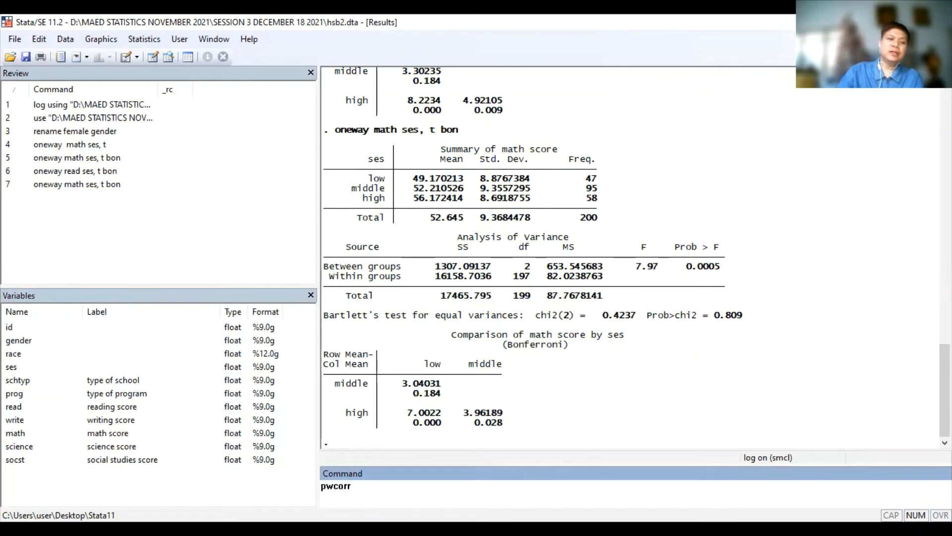
click(29, 408)
click(28, 422)
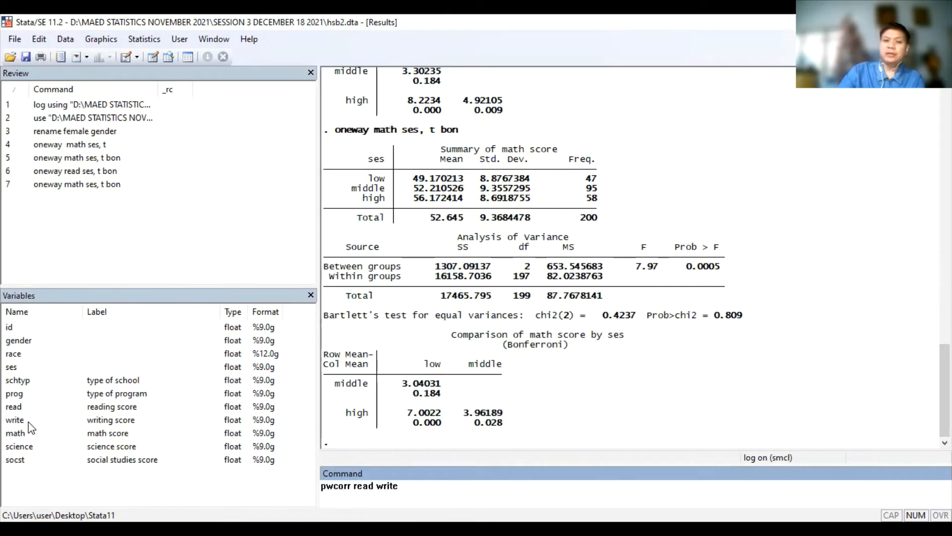
text(, )
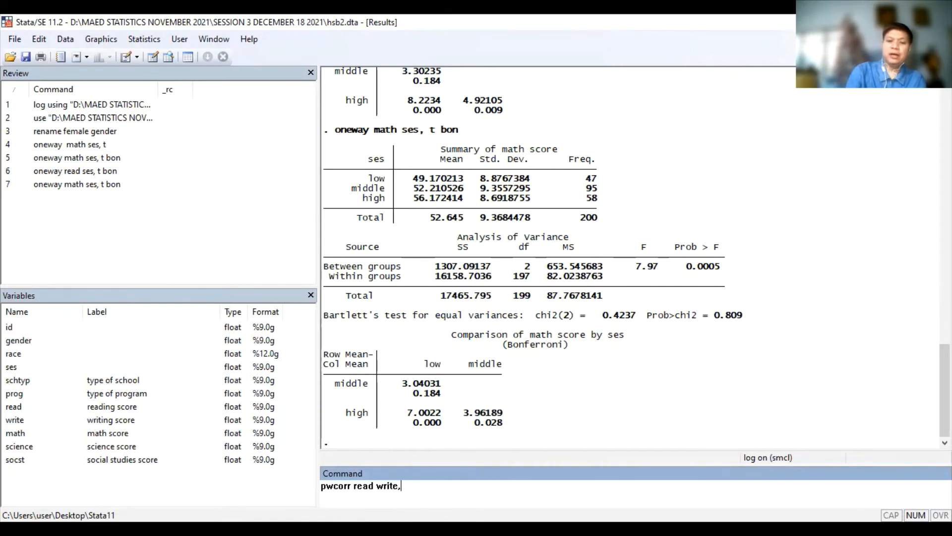
text(sig star (.05))
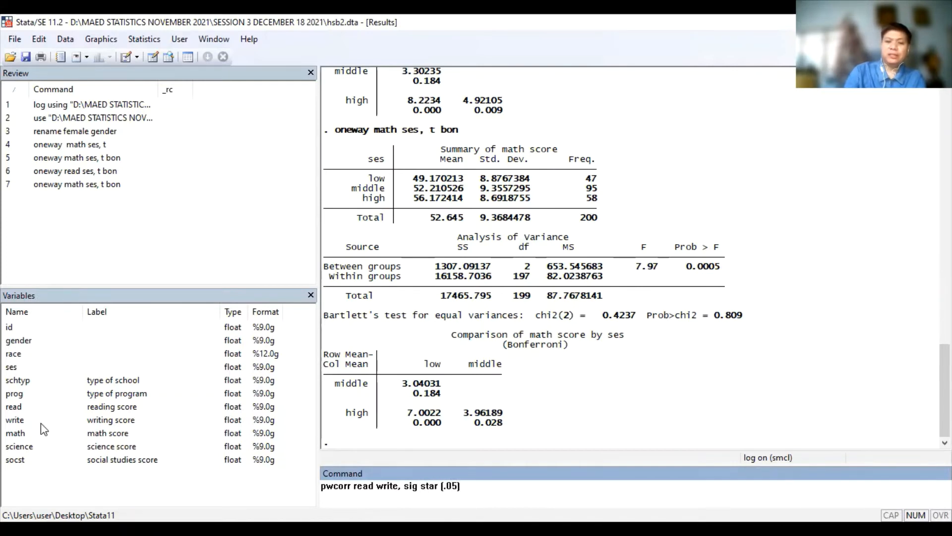
key(Return)
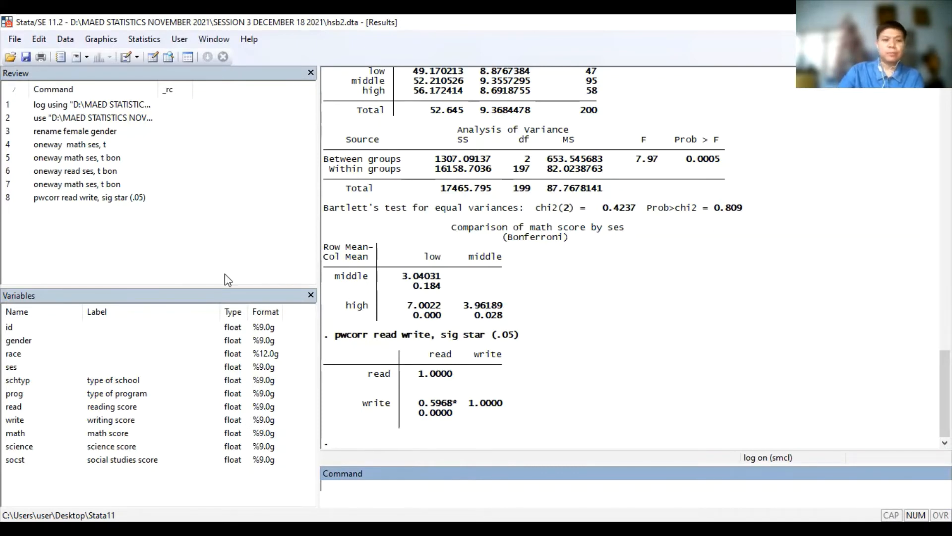
- Run a pairwise correlation of writing and math scores as pwcorr write math, sig star (.05)
text(pwcorr)
click(22, 421)
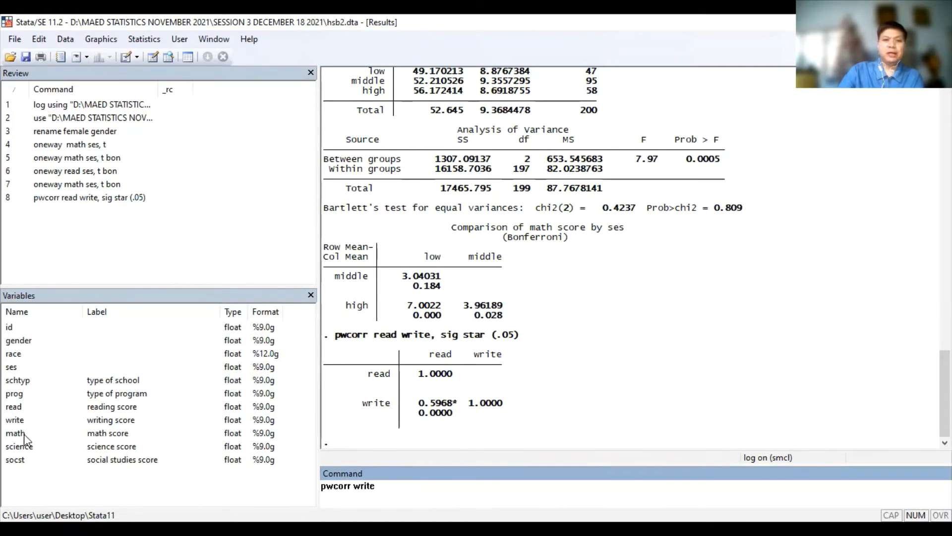
text(math,)
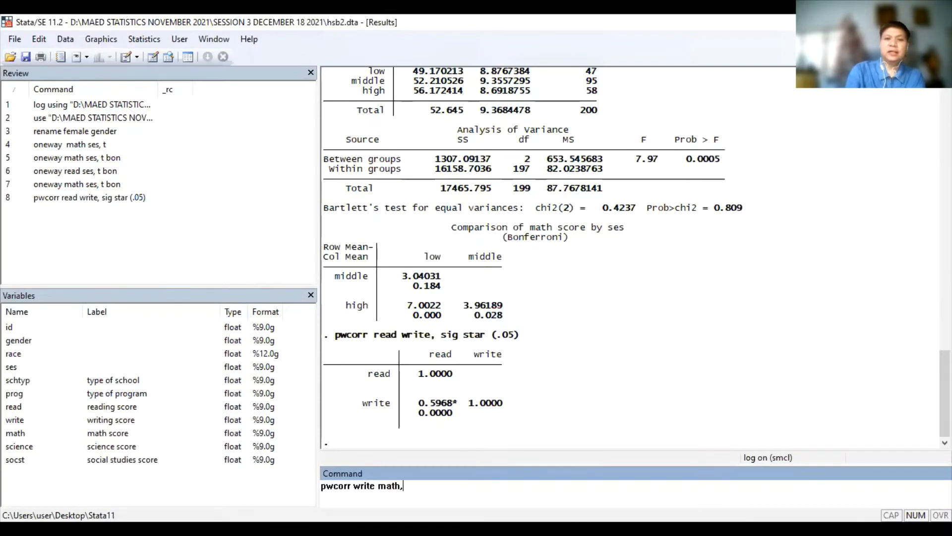
text( sig star ()
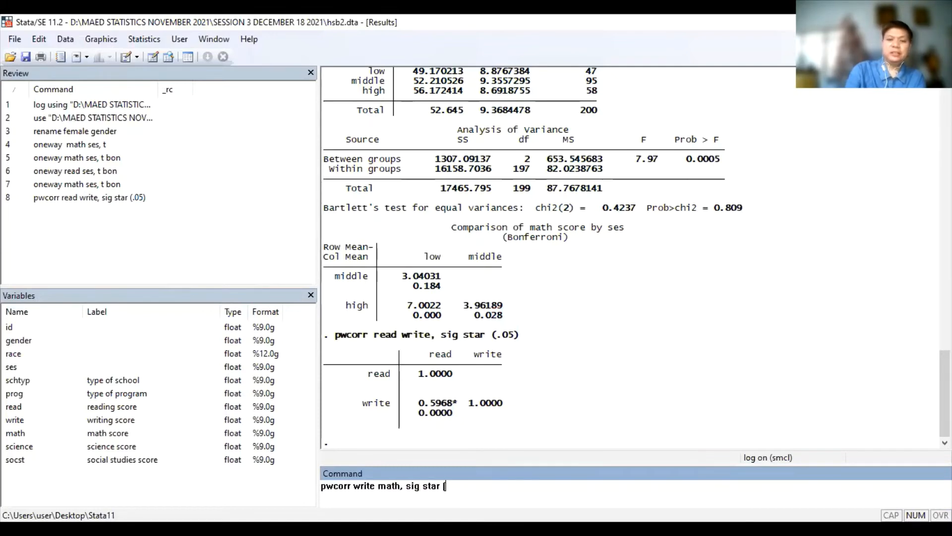
text(.05))
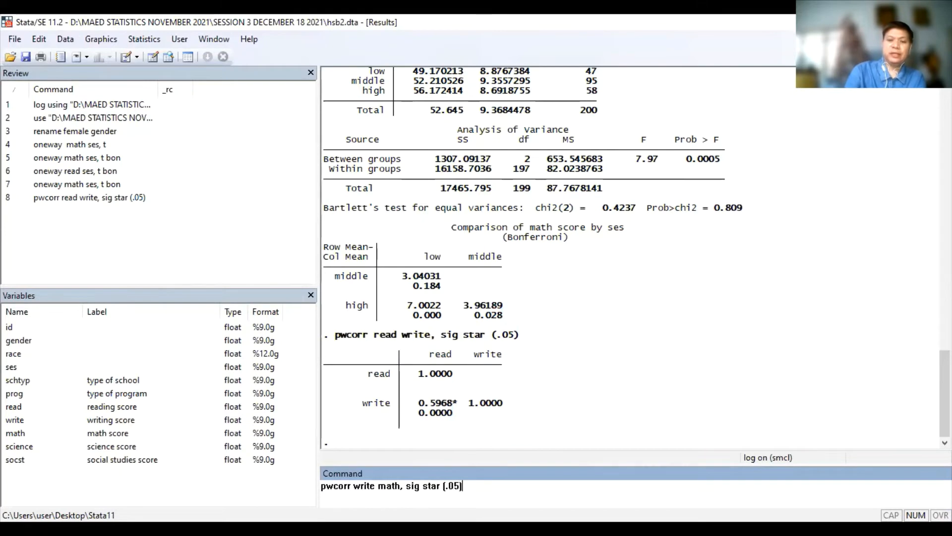
key(Return)
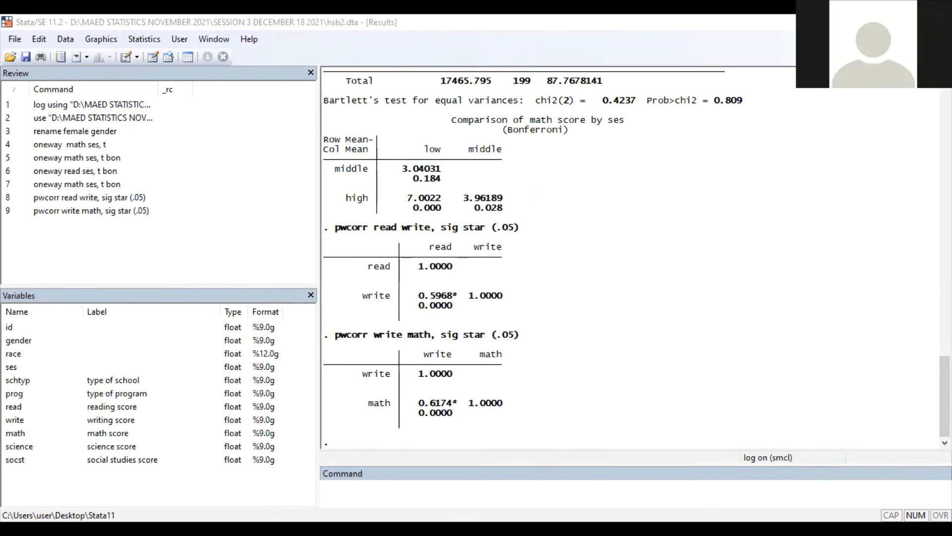
- Run a pairwise correlation with science listed twice as pwcorr read write science science socst, sig star (.05)
click(409, 502)
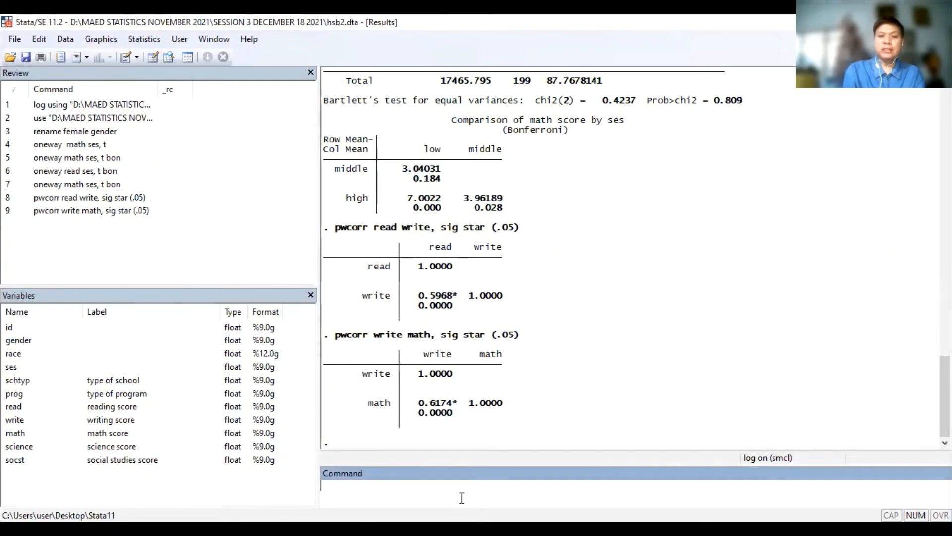
text(pwcorr)
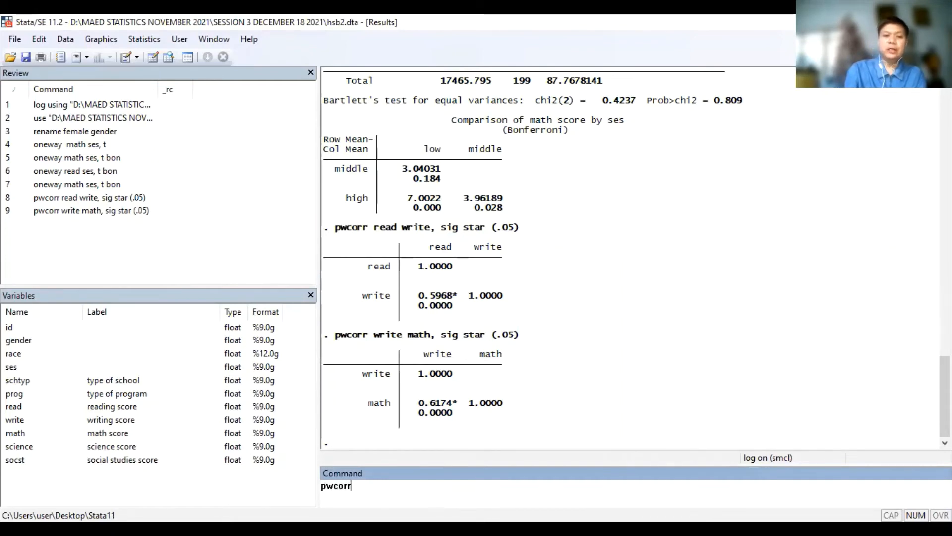
click(26, 406)
click(24, 422)
click(28, 446)
click(31, 447)
click(41, 464)
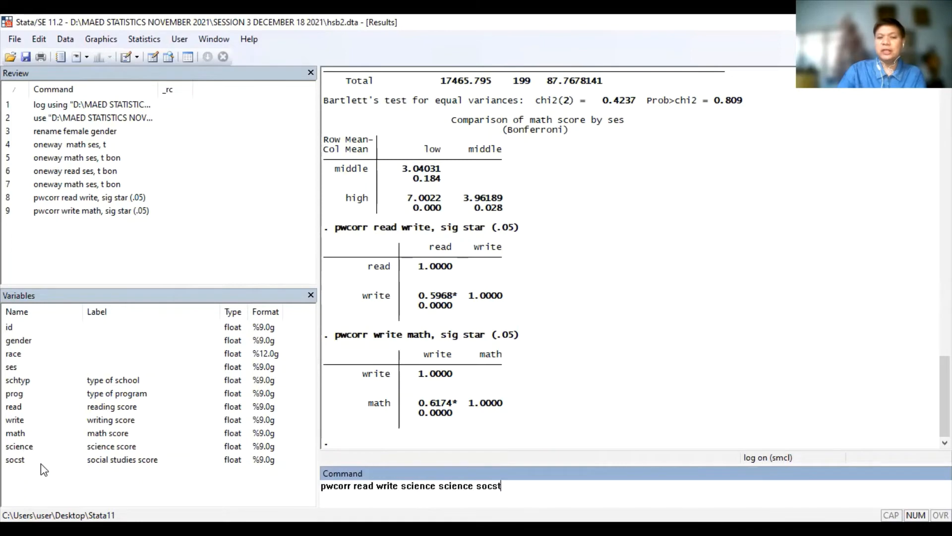
text(,)
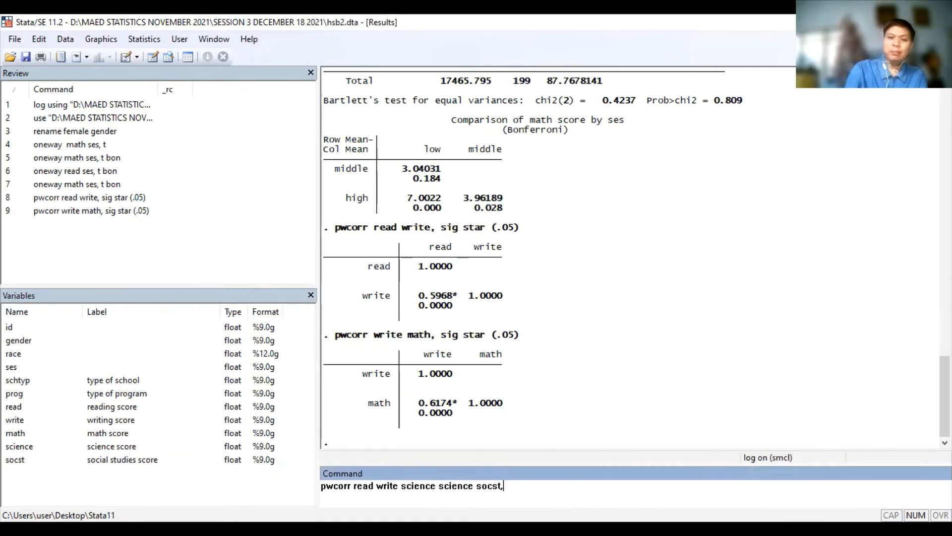
text( sig star)
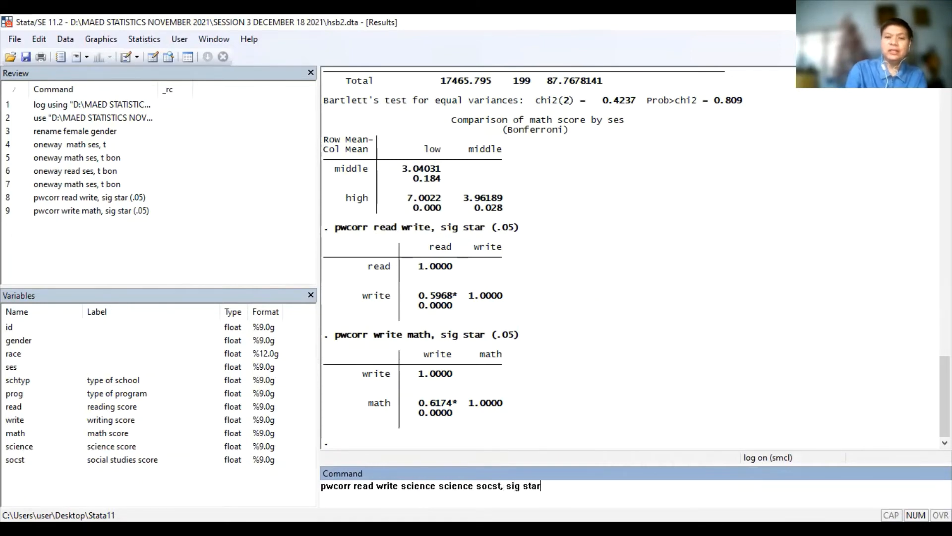
text( (.05))
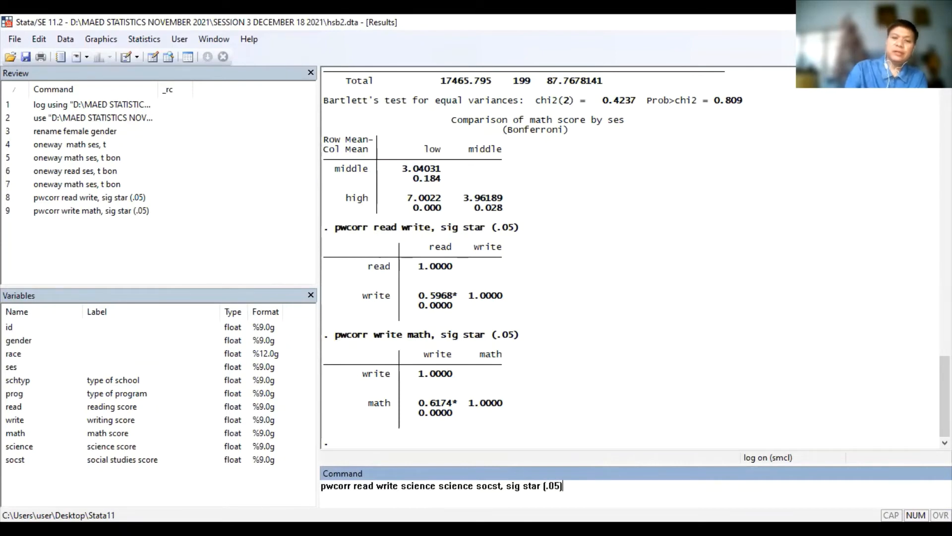
key(Return)
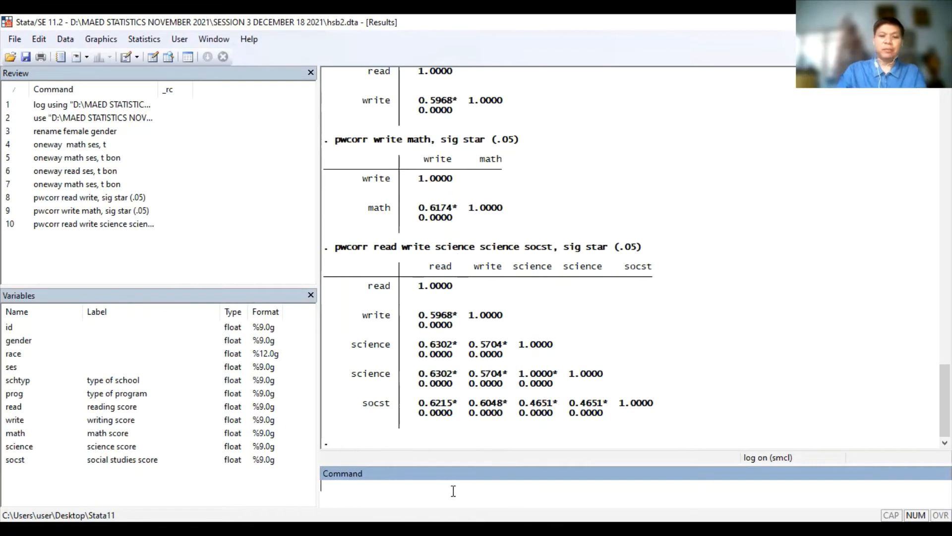
- Run a pairwise correlation of all five test scores as pwcorr read write math science socst, sig star (.05)
text(pw)
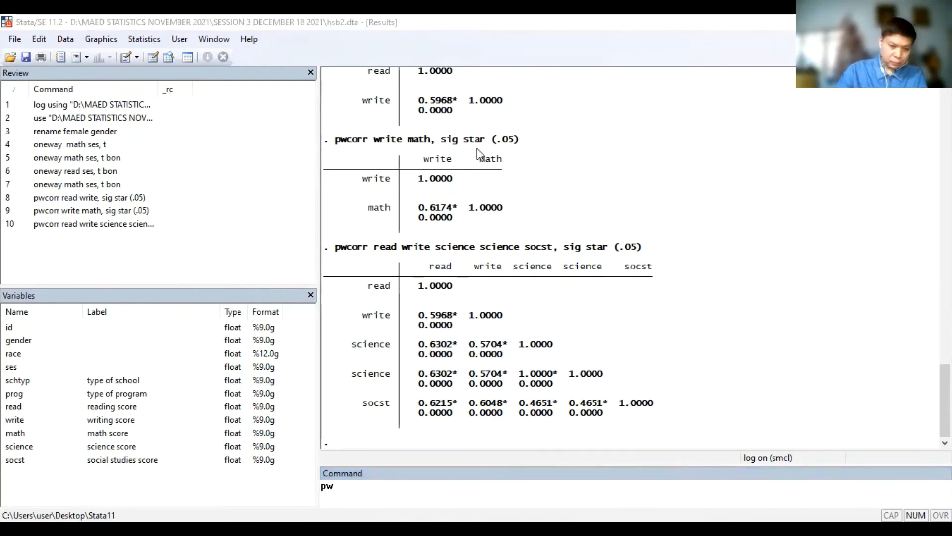
text(corr)
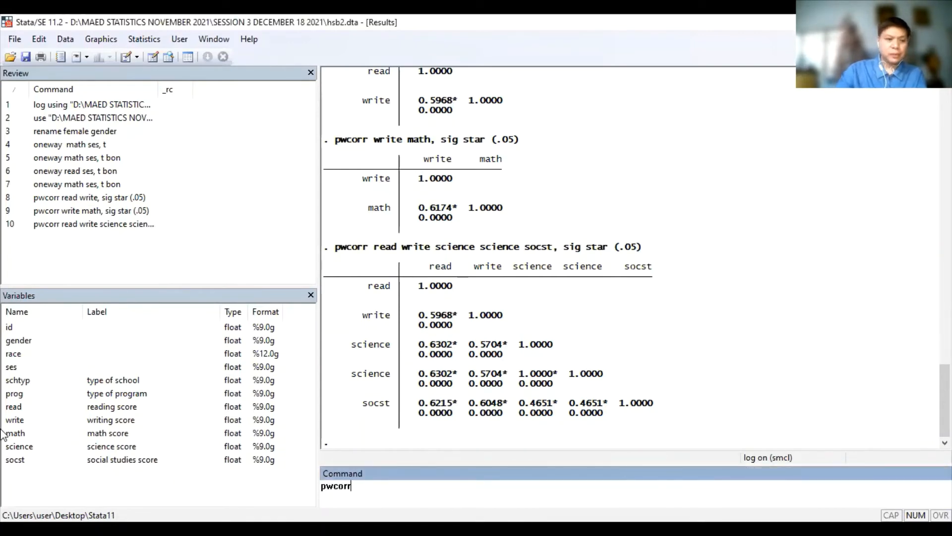
click(19, 409)
click(22, 422)
click(24, 434)
click(30, 447)
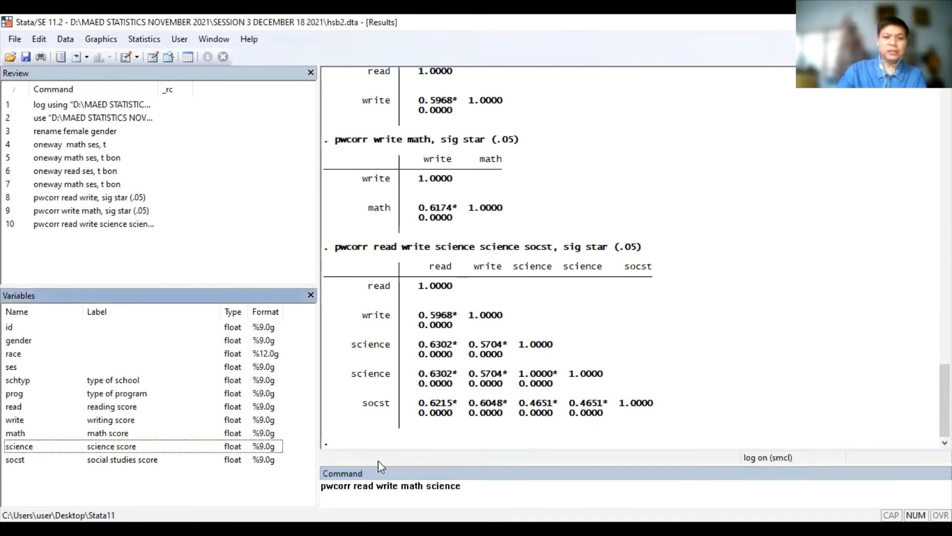
click(143, 462)
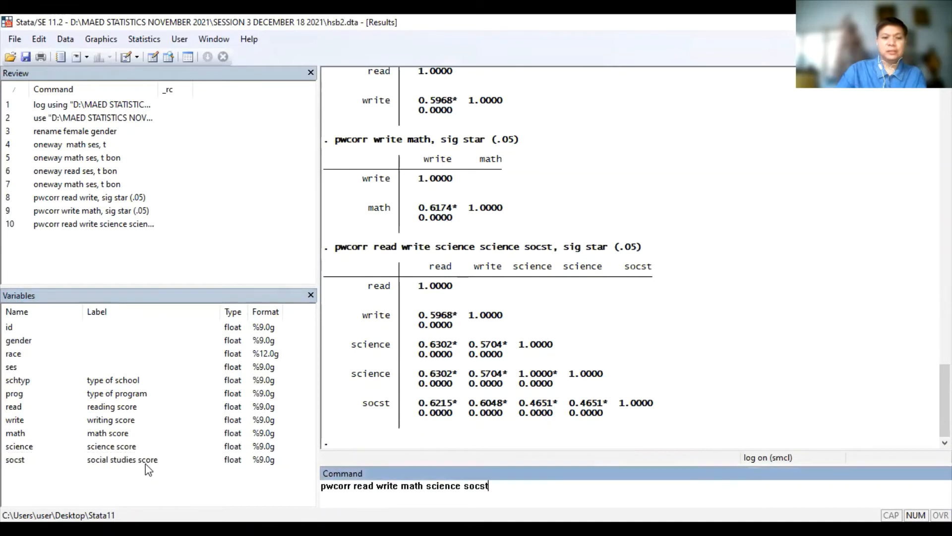
text(, si)
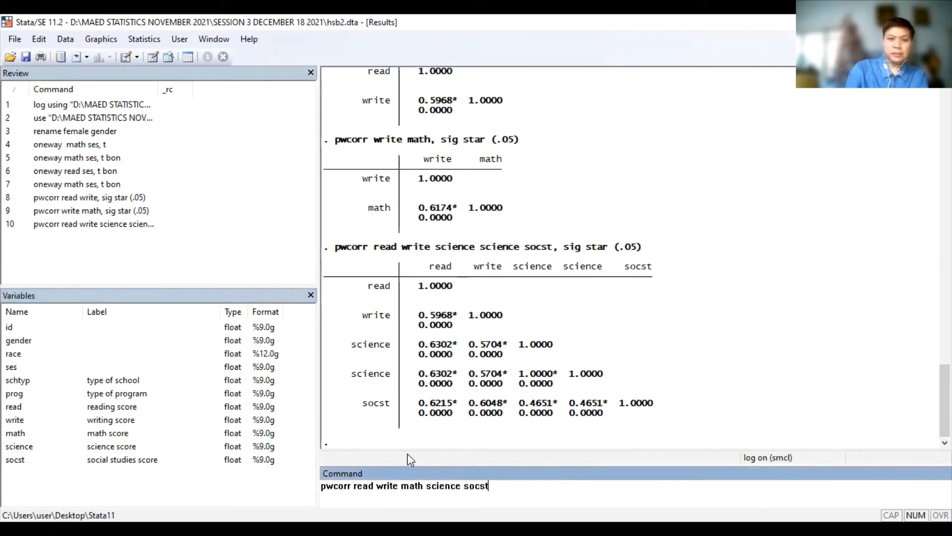
text(g star)
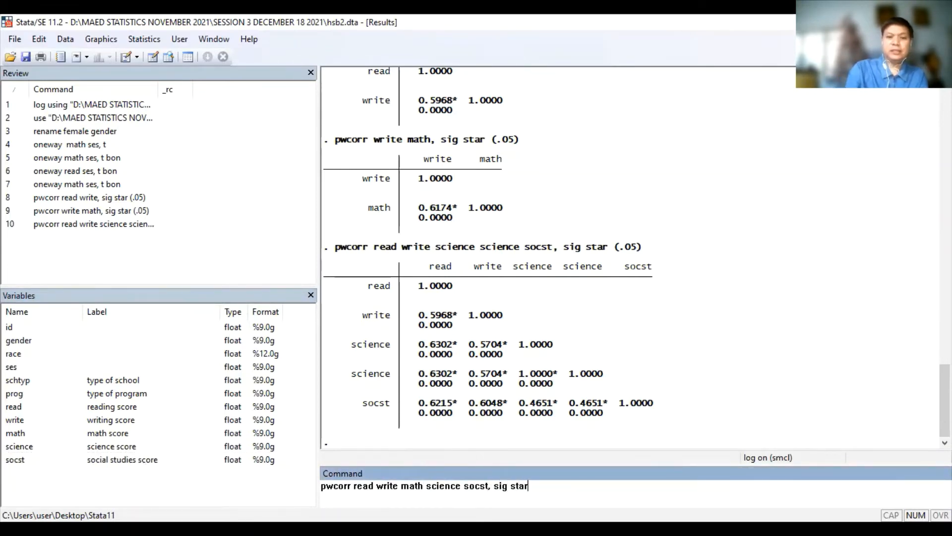
text( (.05))
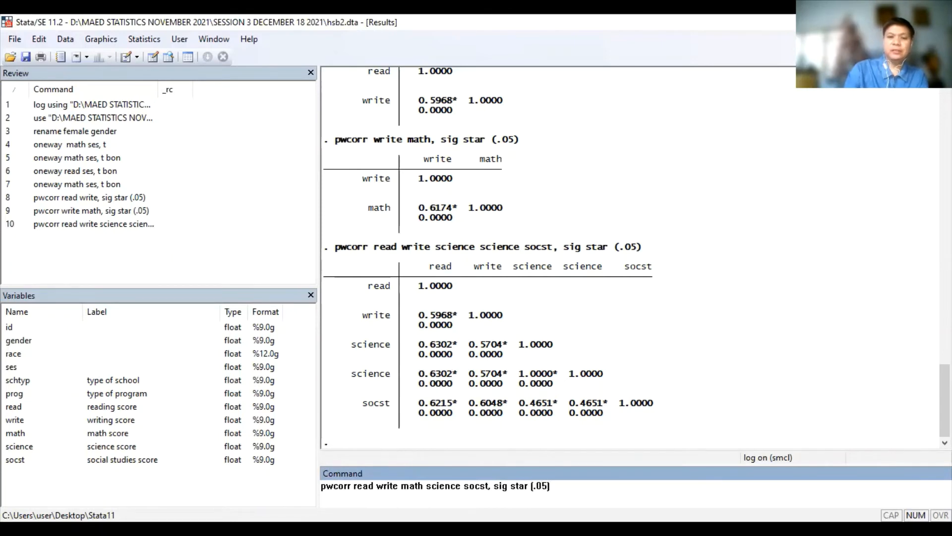
key(Return)
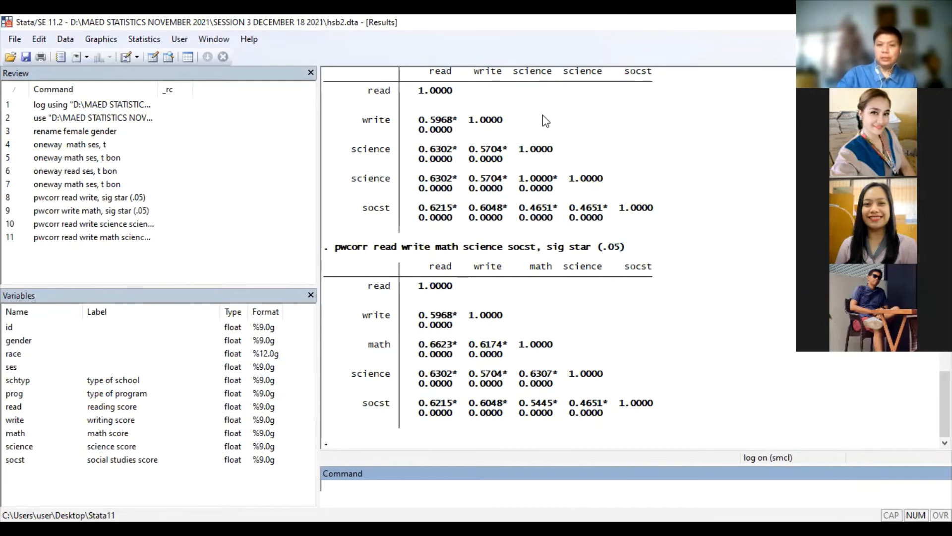
key(alt+Tab)
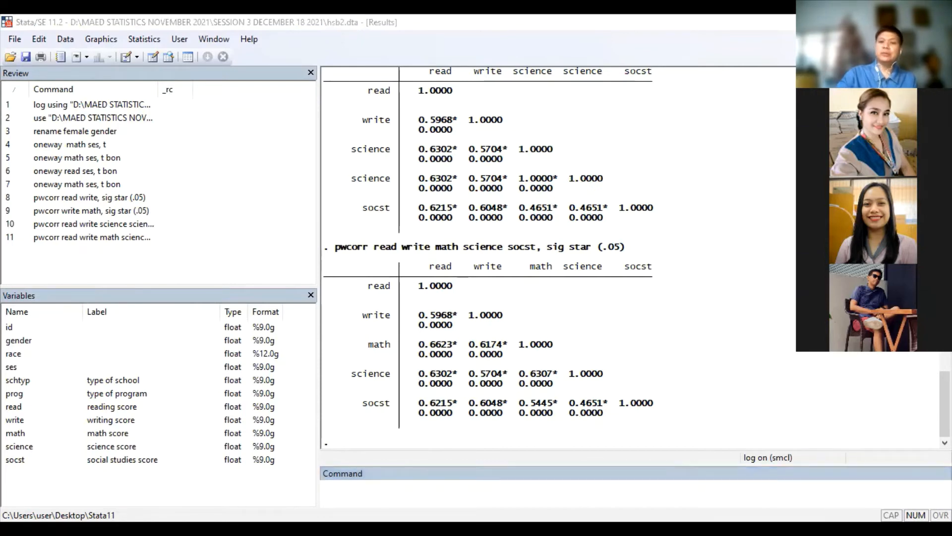
click(493, 492)
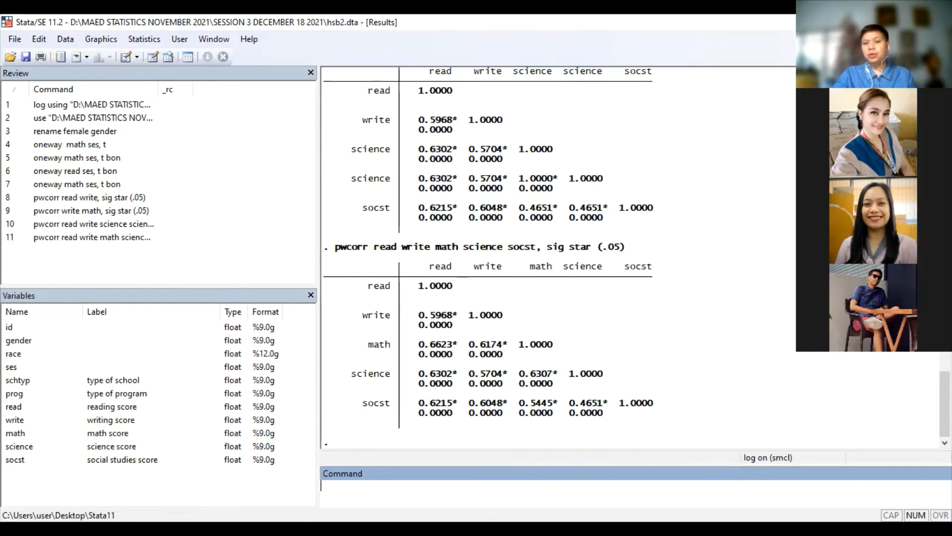
click(379, 502)
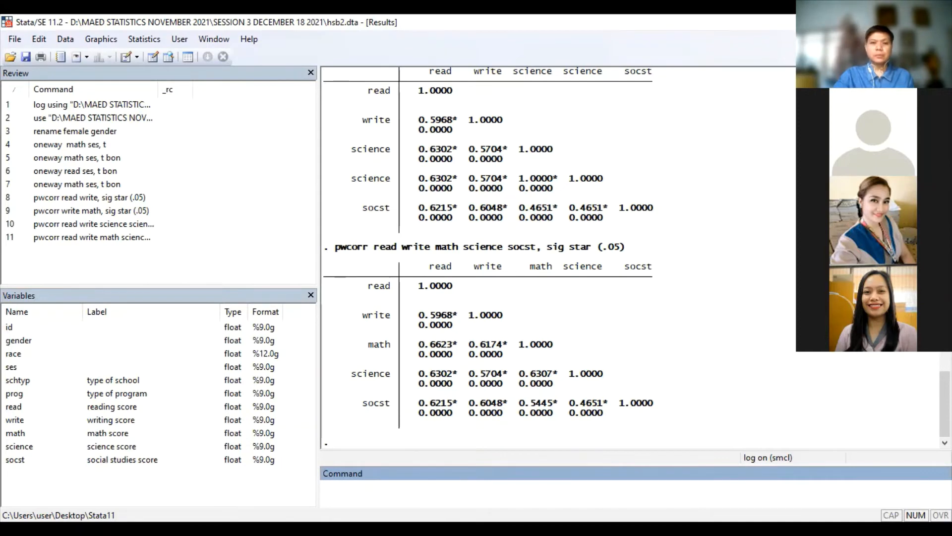
key(alt+Tab)
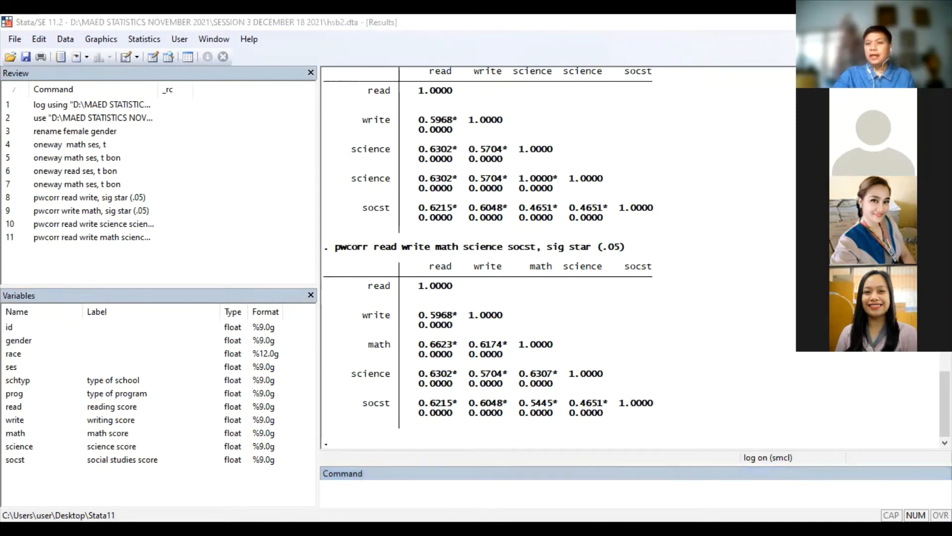
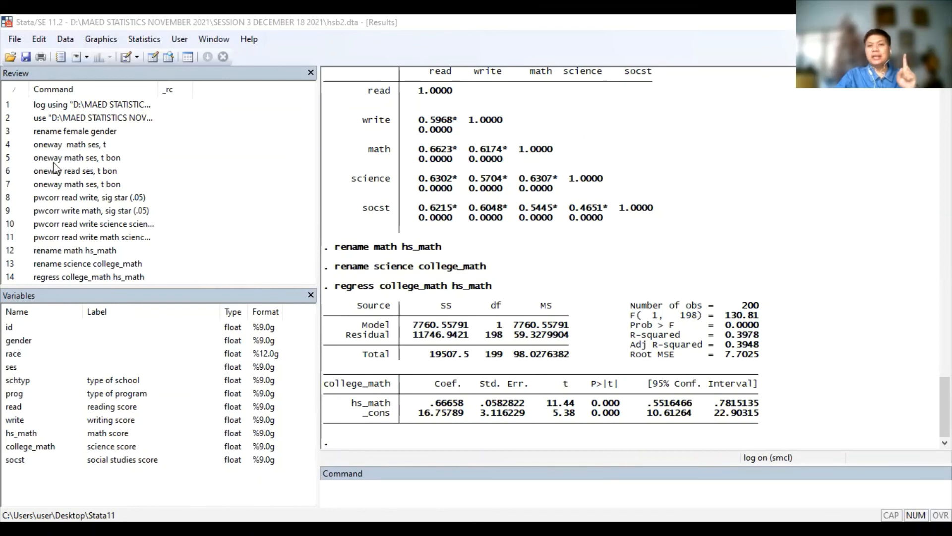
- Open the dataset in the Data Editor and check the numeric codes behind the female and male entries of the gender variable
click(153, 57)
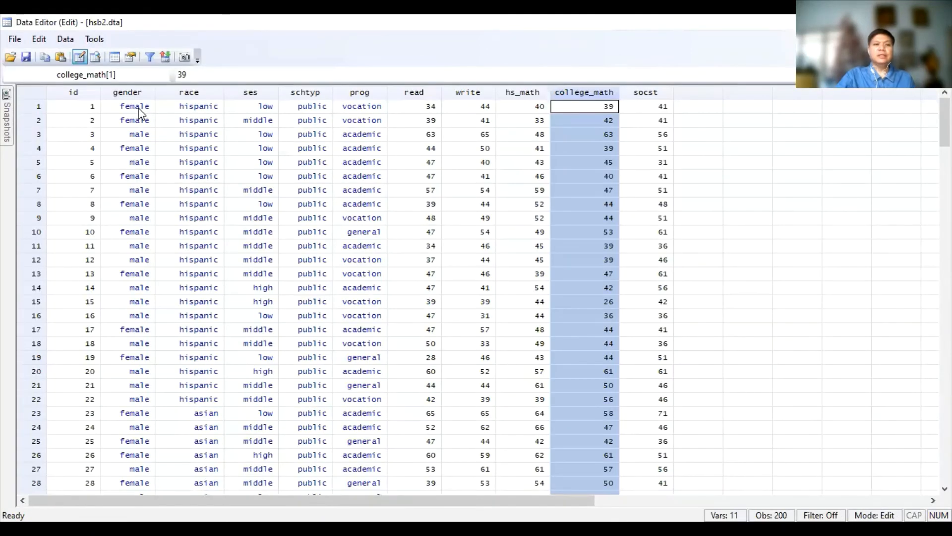
click(139, 108)
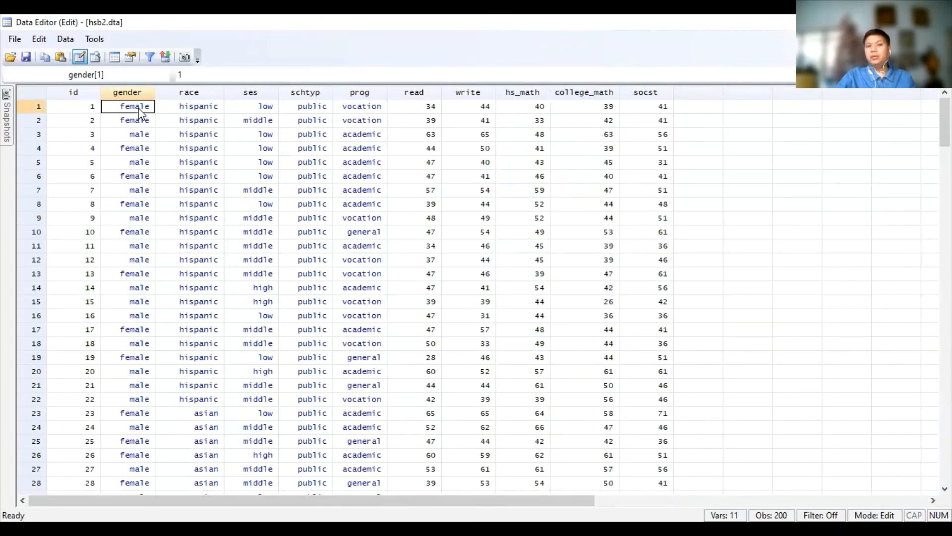
click(142, 134)
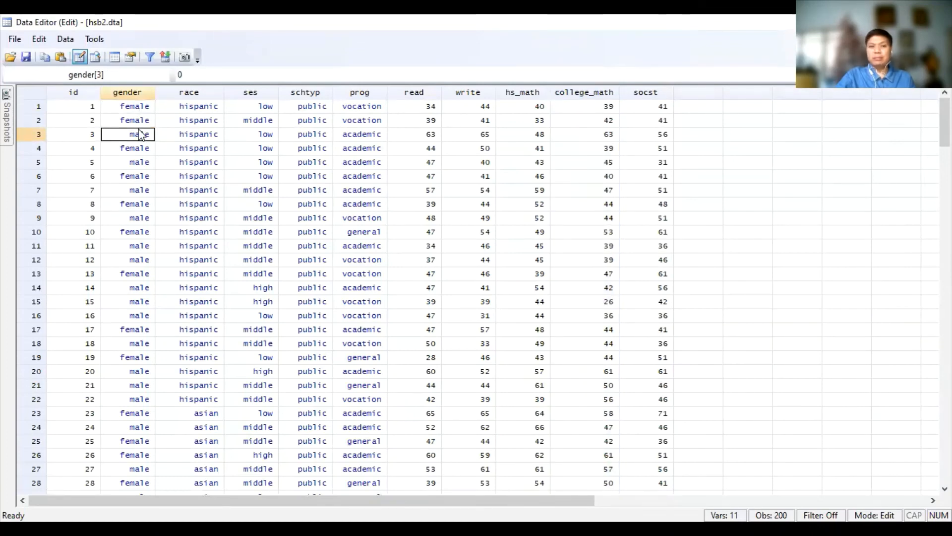
click(131, 106)
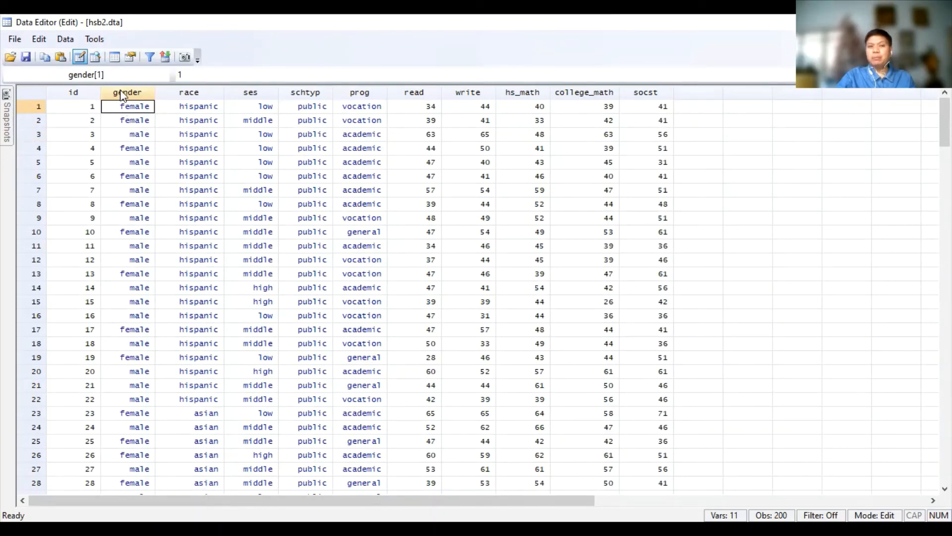
click(126, 138)
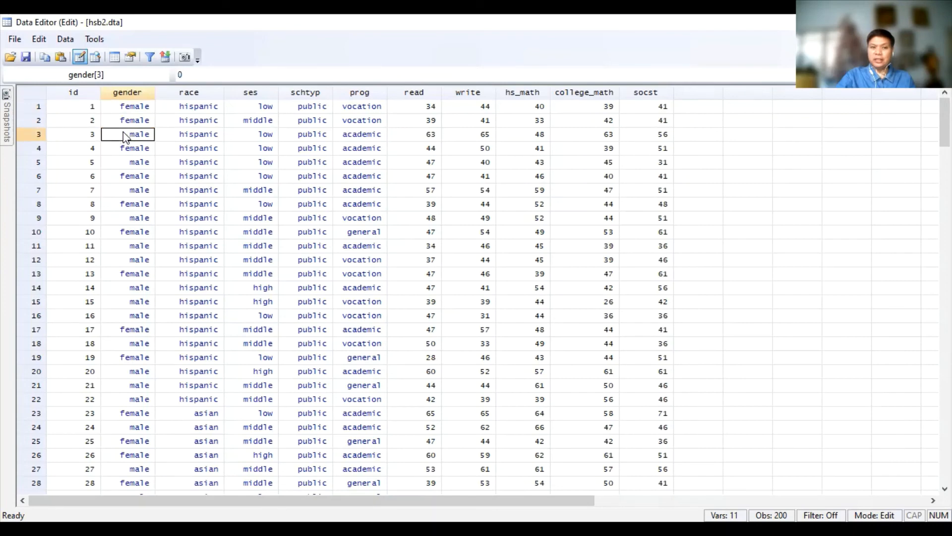
click(130, 127)
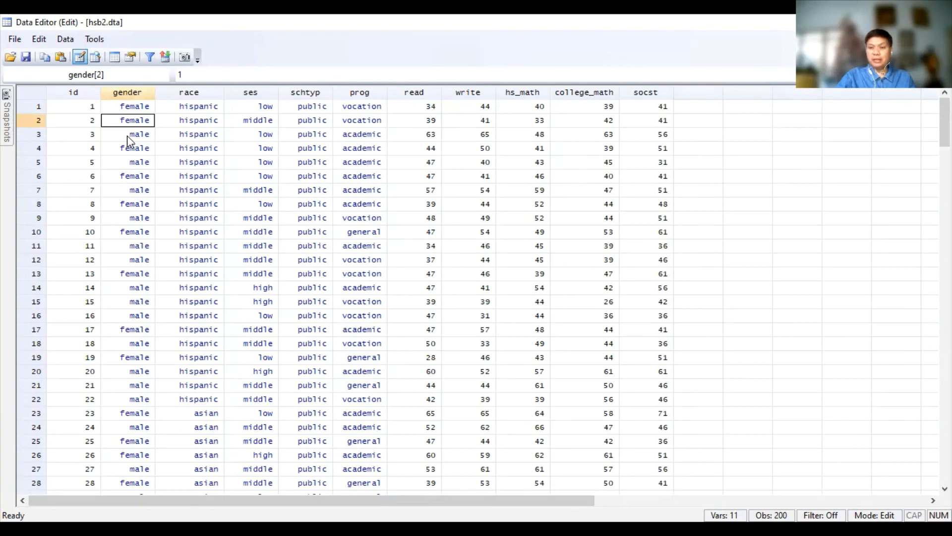
- Rename the gender variable as female in its variable properties and return to the results
click(140, 93)
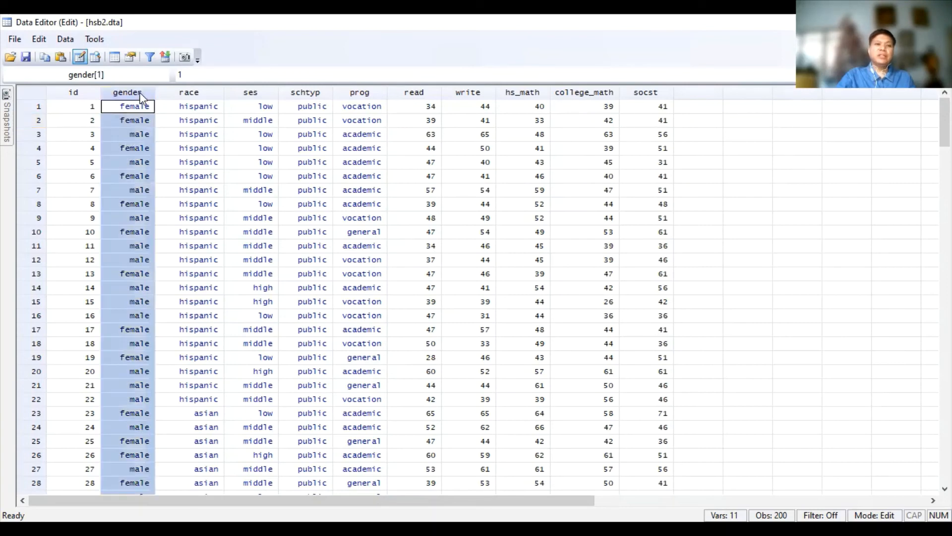
double_click(141, 95)
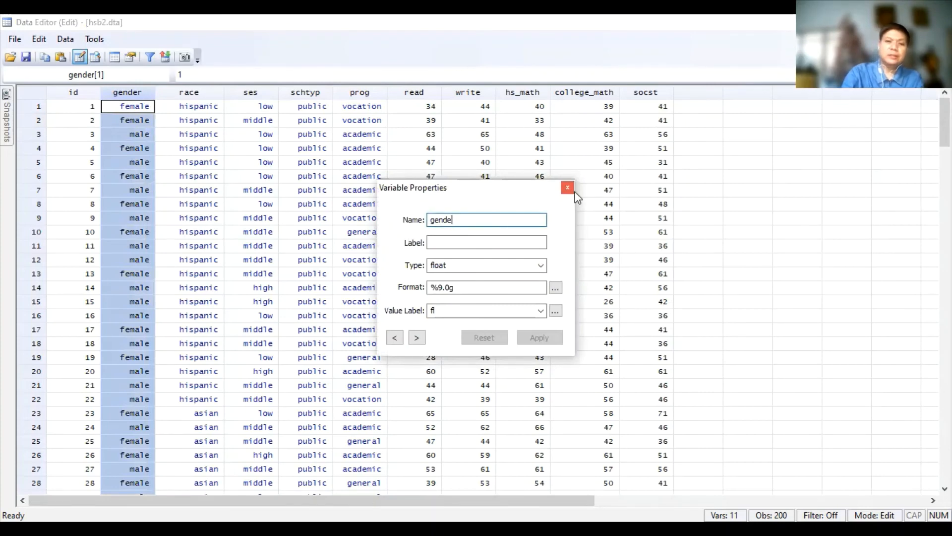
key(BackSpace)
key(BackSpace)
key(BackSpace)
key(BackSpace)
key(BackSpace)
key(BackSpace)
text(female)
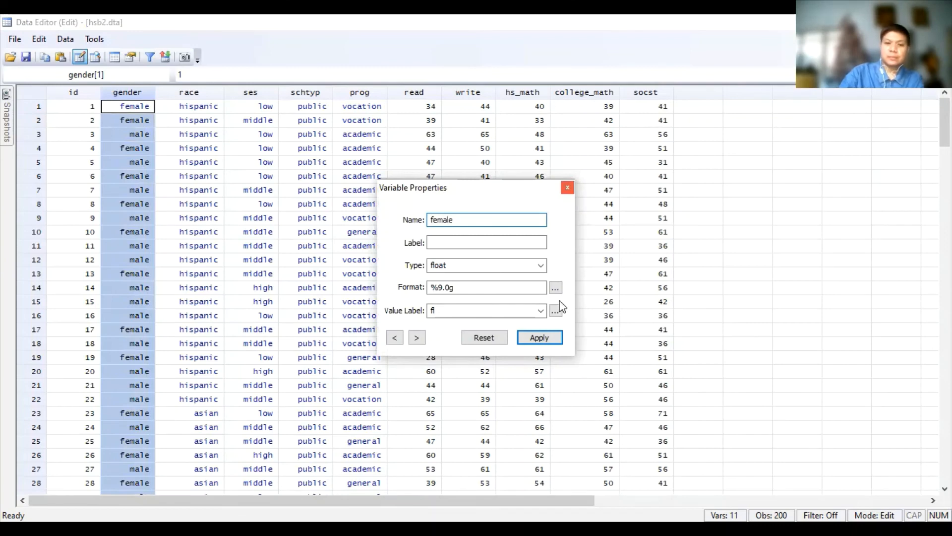
click(534, 339)
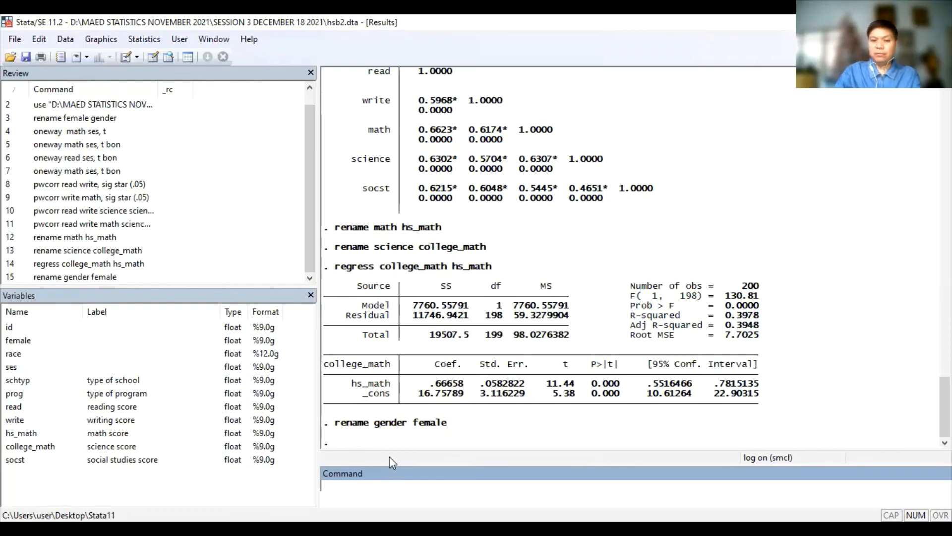
- Run a linear regression of the college math score on the female variable as regress college_math female
text(regress)
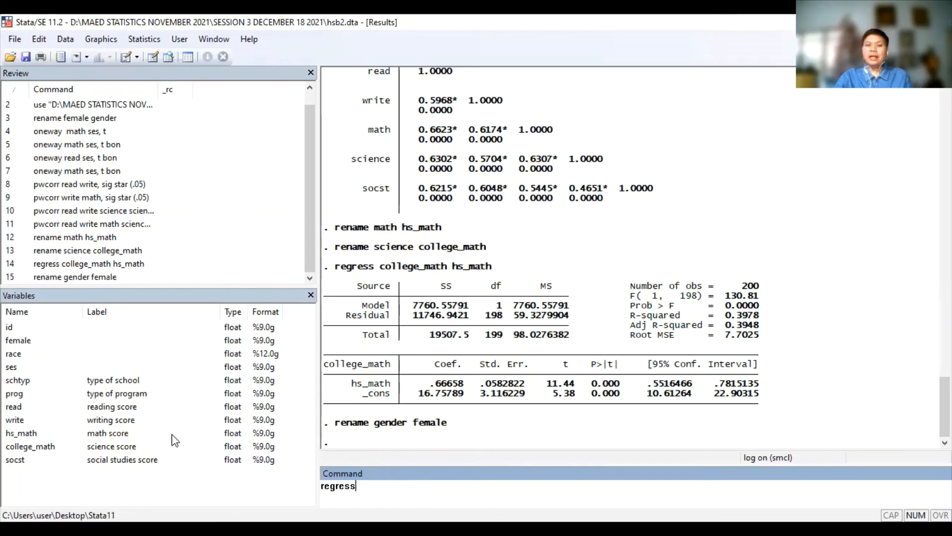
click(70, 449)
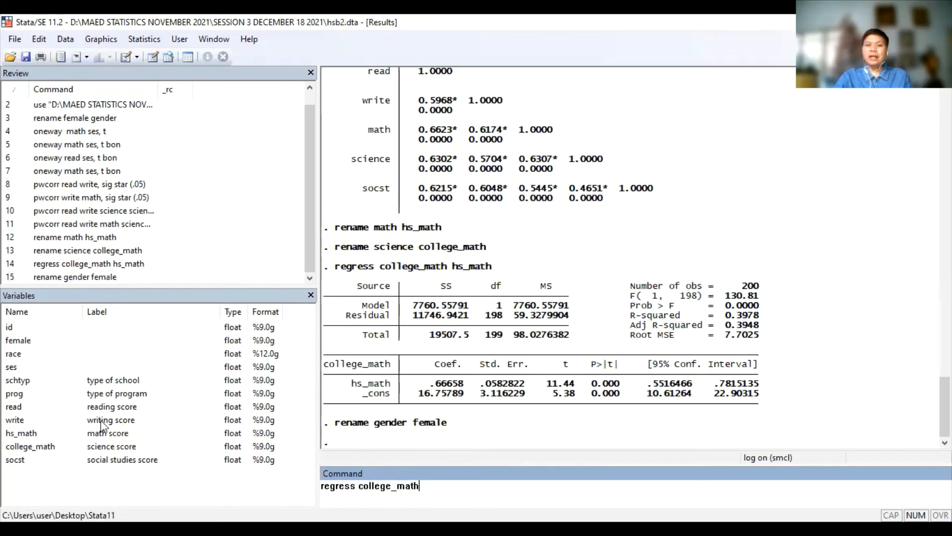
click(28, 342)
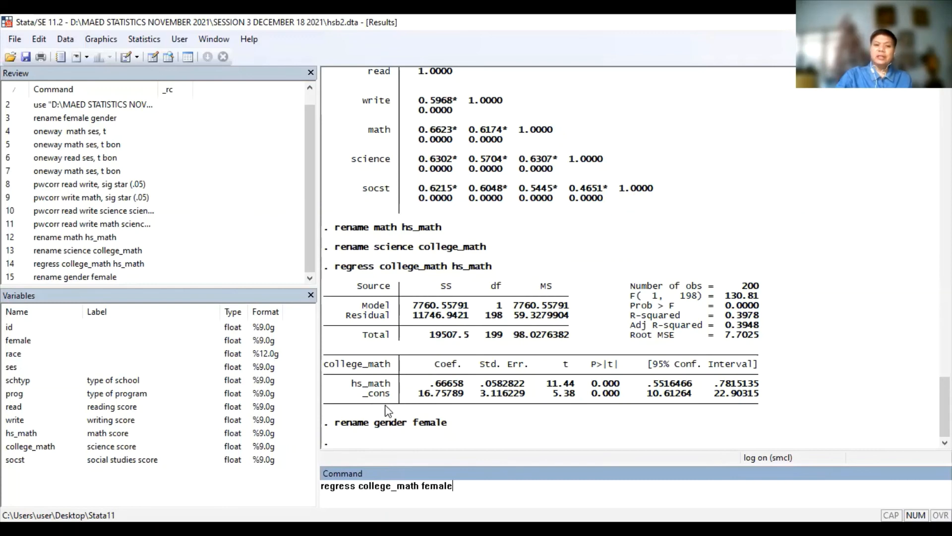
key(Return)
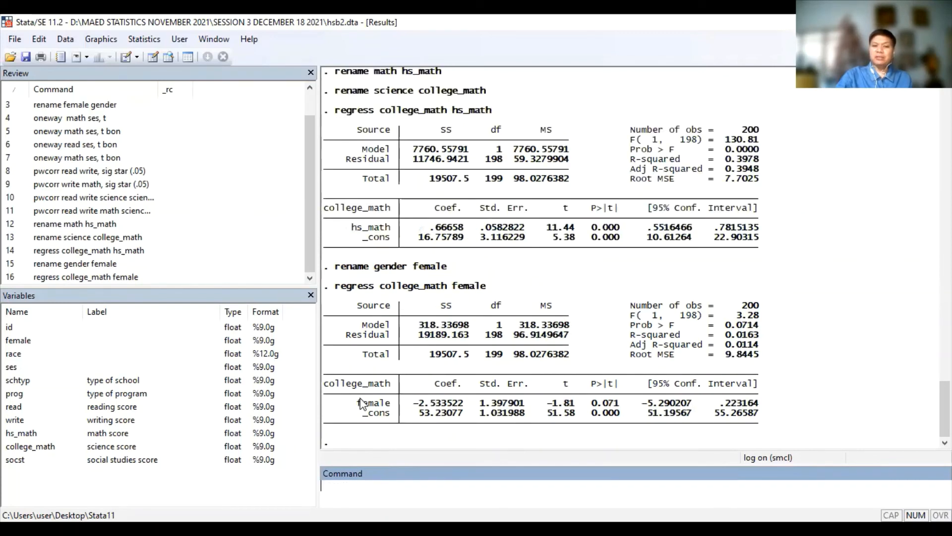